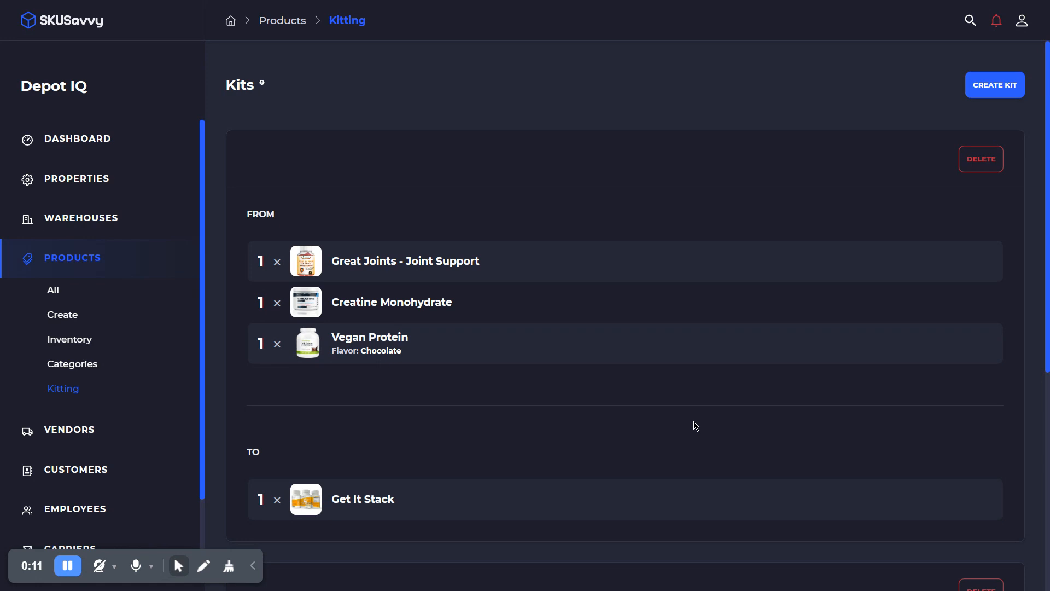
# Review the component and result items of the existing kits, and look through the company's full product list
pyautogui.scroll(-5, 703, 187)
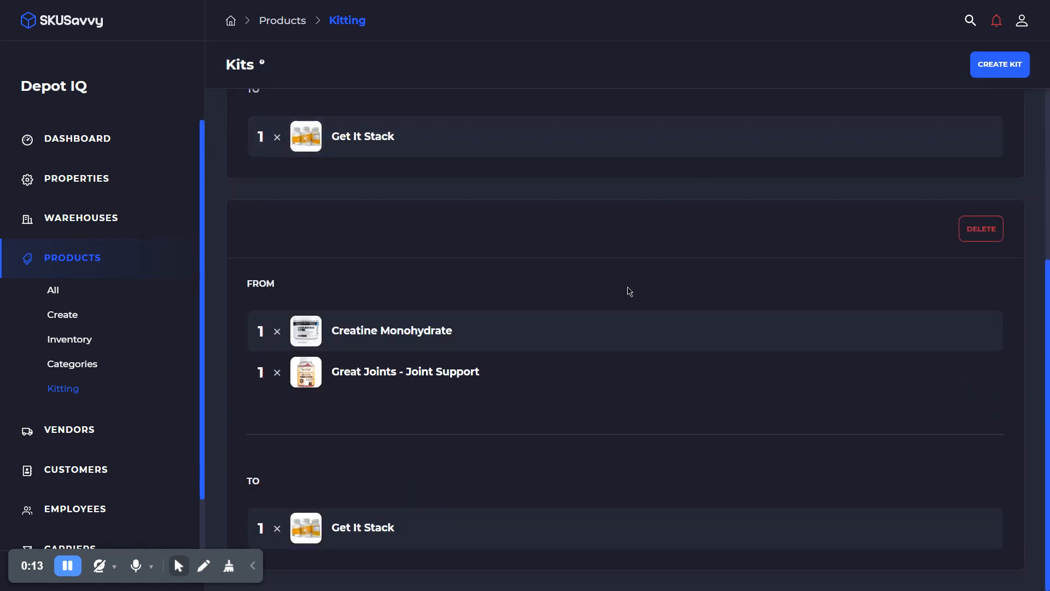
pyautogui.scroll(4, 627, 290)
pyautogui.scroll(1, 630, 291)
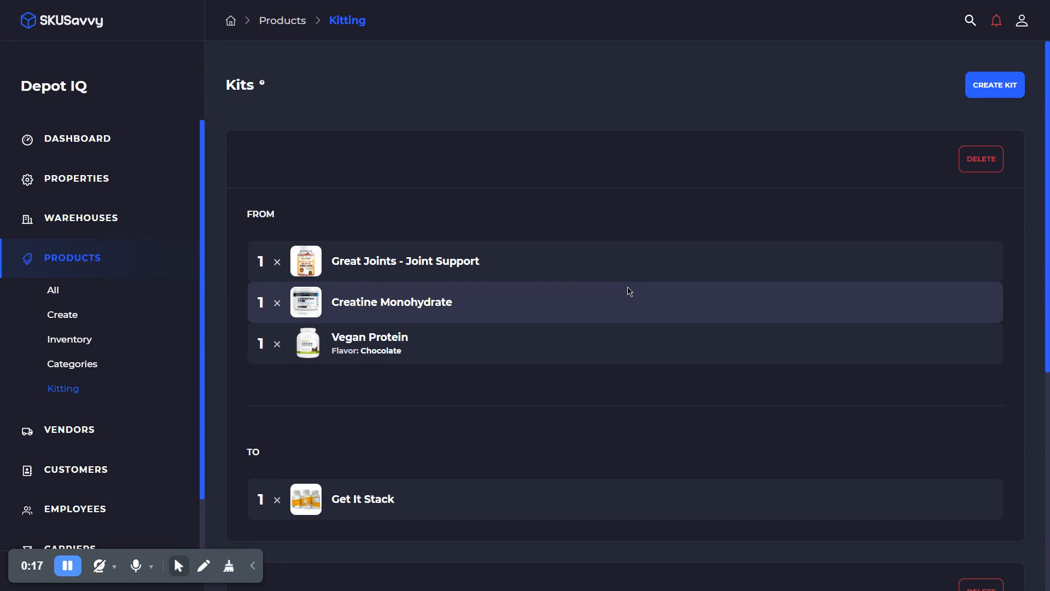
pyautogui.moveTo(29, 557); pyautogui.dragTo(791, 562)
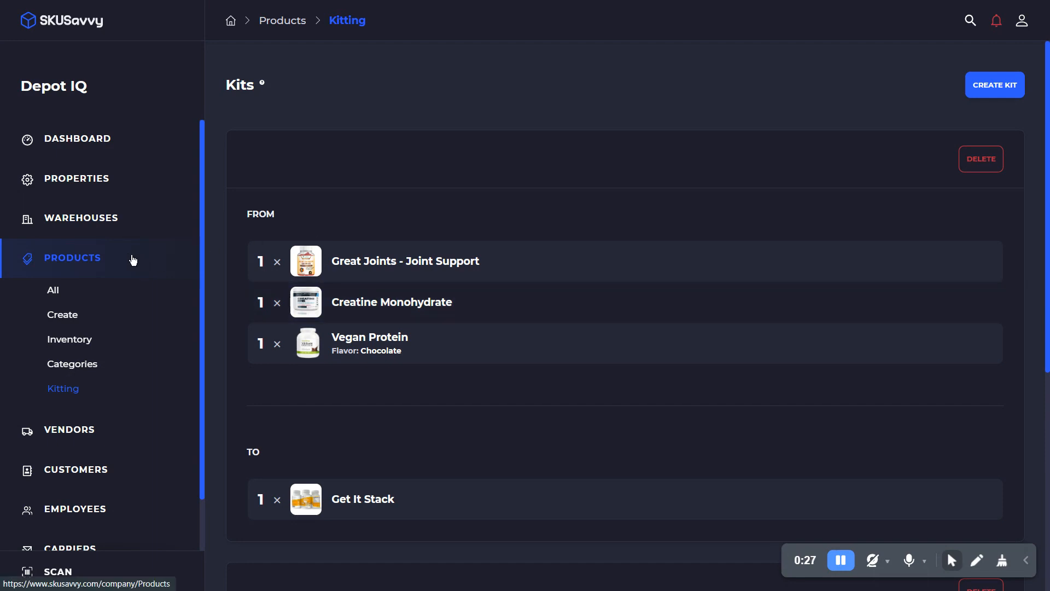
pyautogui.click(95, 265)
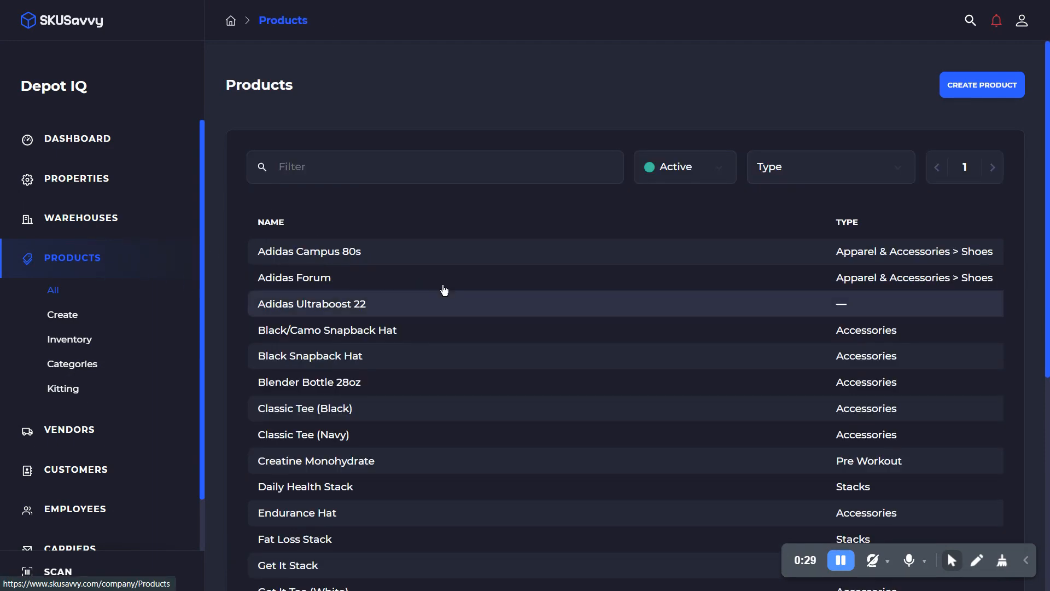
pyautogui.scroll(-3, 561, 369)
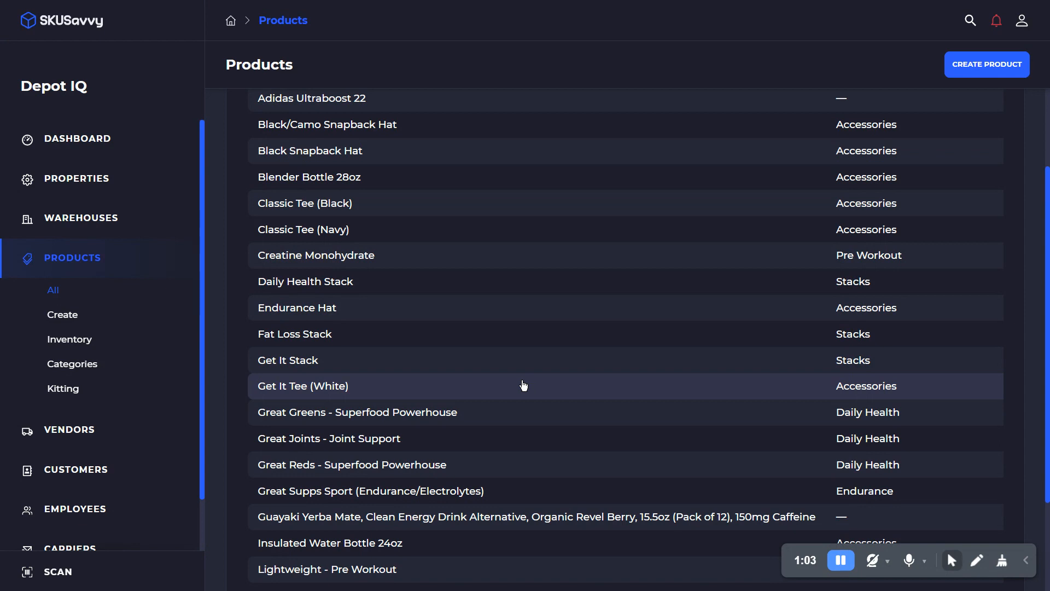
pyautogui.click(64, 390)
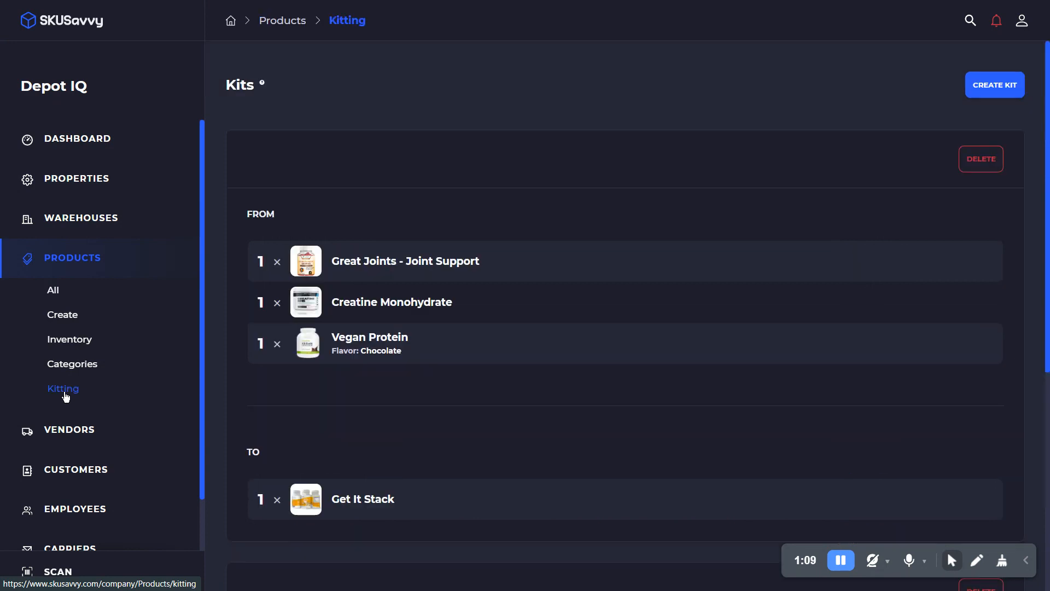
pyautogui.scroll(-2, 590, 386)
pyautogui.scroll(-5, 589, 386)
pyautogui.scroll(7, 562, 384)
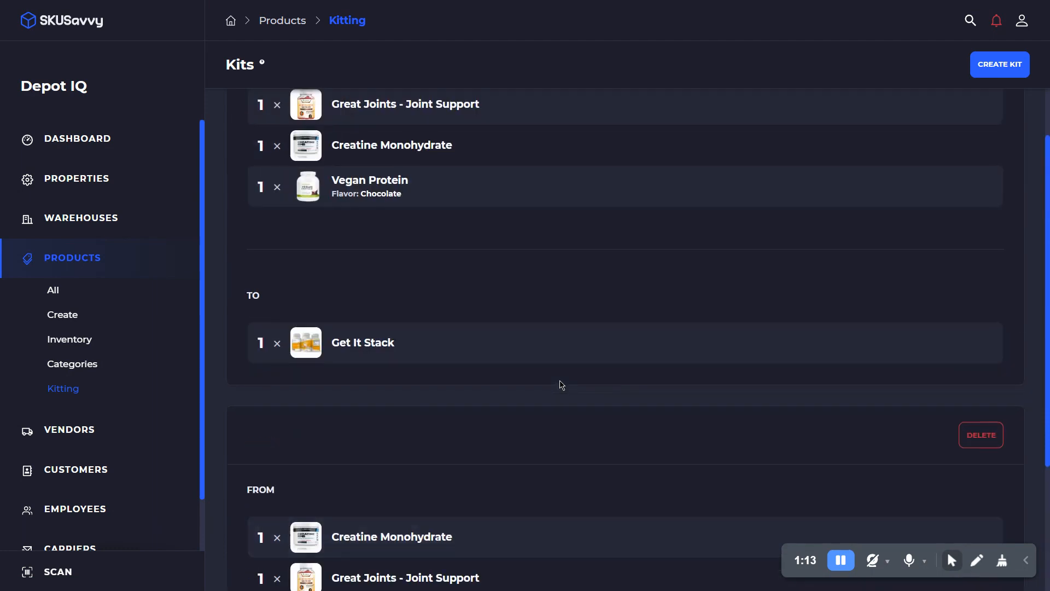
# Start a new kit and add Lightweight - Pre Workout in Sour Watermelon flavor as a convert-from item with factor 1
pyautogui.click(994, 89)
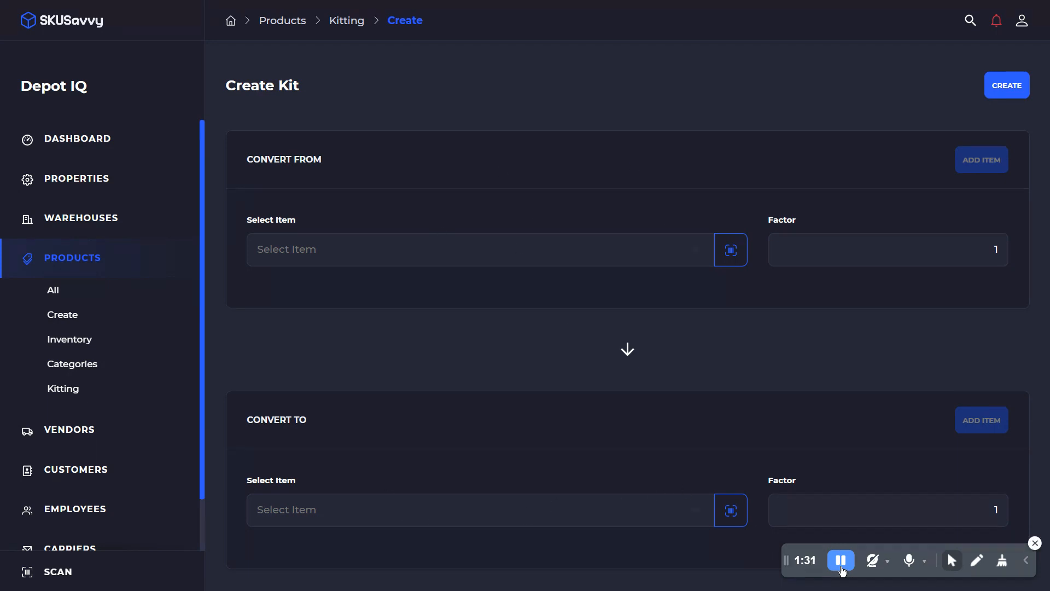
pyautogui.click(511, 249)
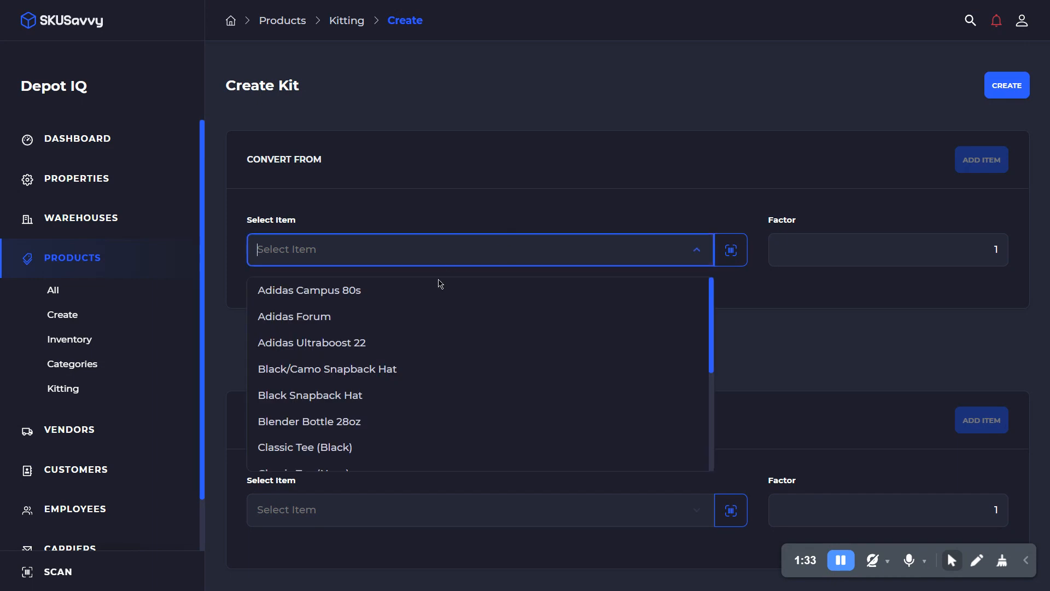
pyautogui.scroll(-5, 466, 356)
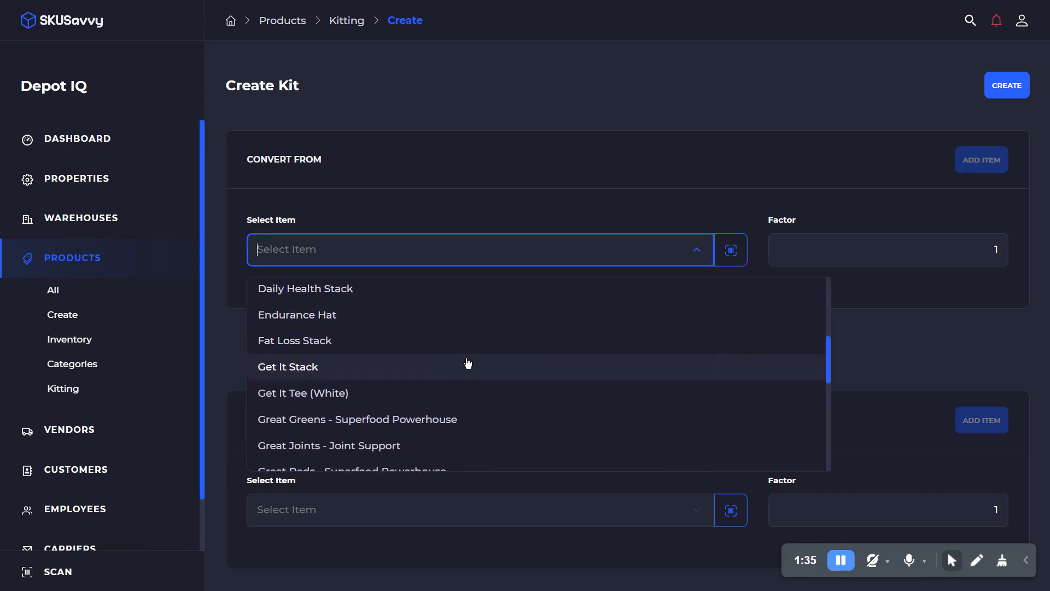
pyautogui.scroll(-4, 468, 362)
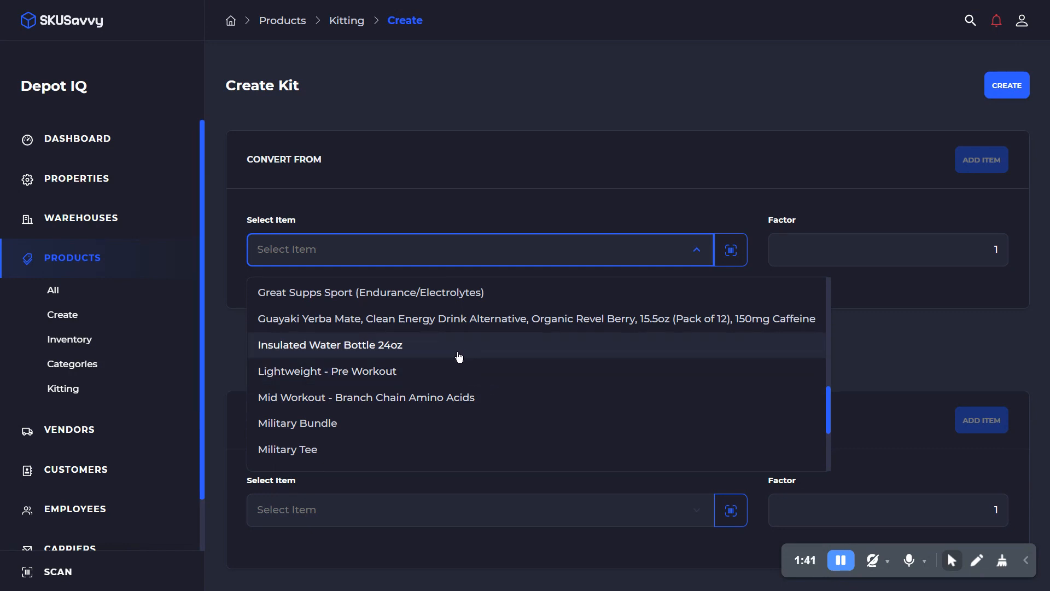
pyautogui.click(470, 375)
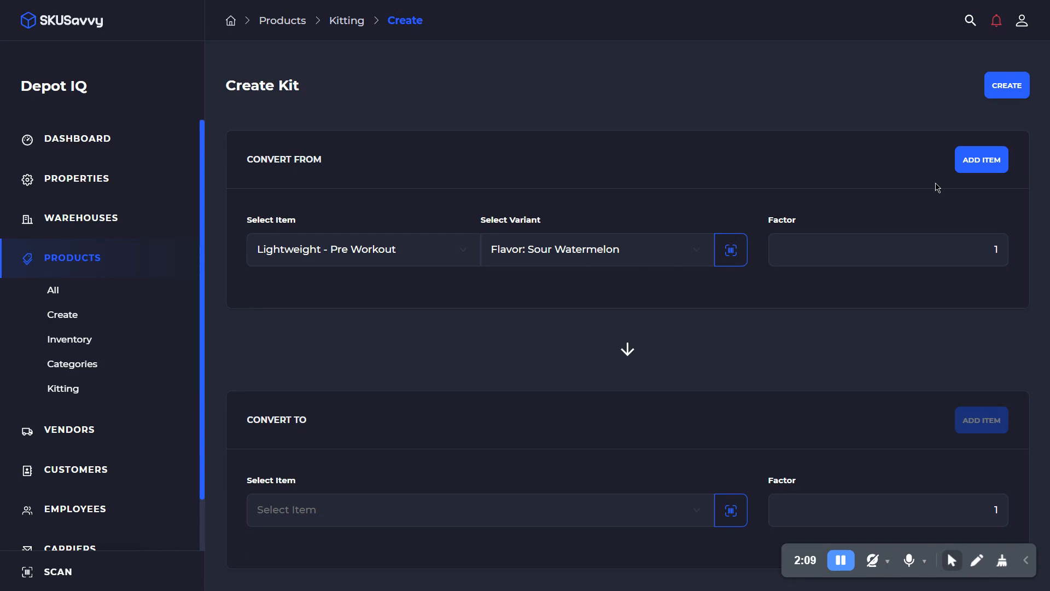
pyautogui.click(973, 170)
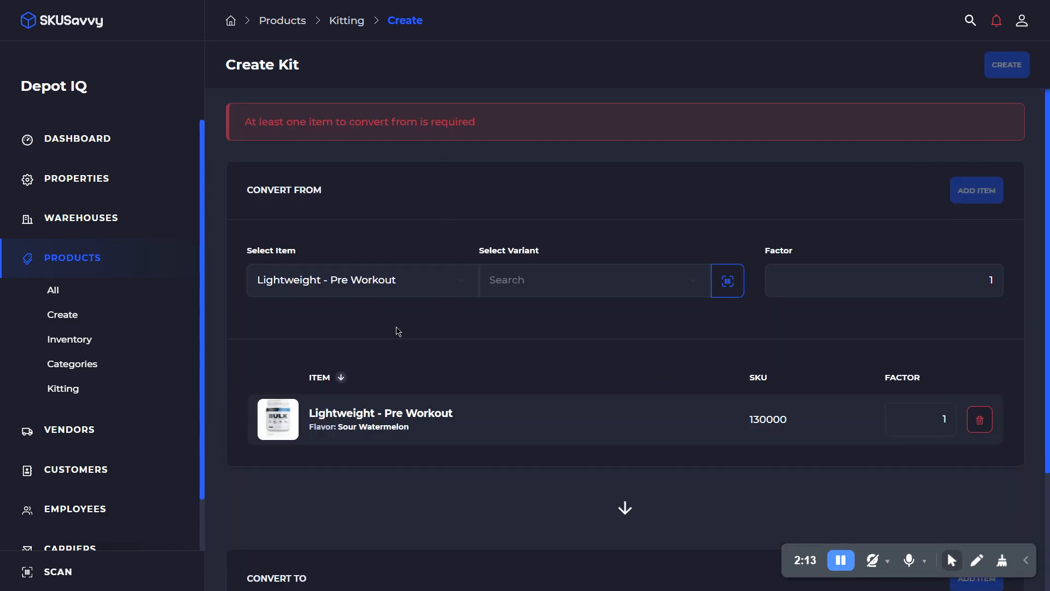
# Add Insulated Water Bottle 24oz with factor 1 as another item to convert from
pyautogui.scroll(-2, 381, 329)
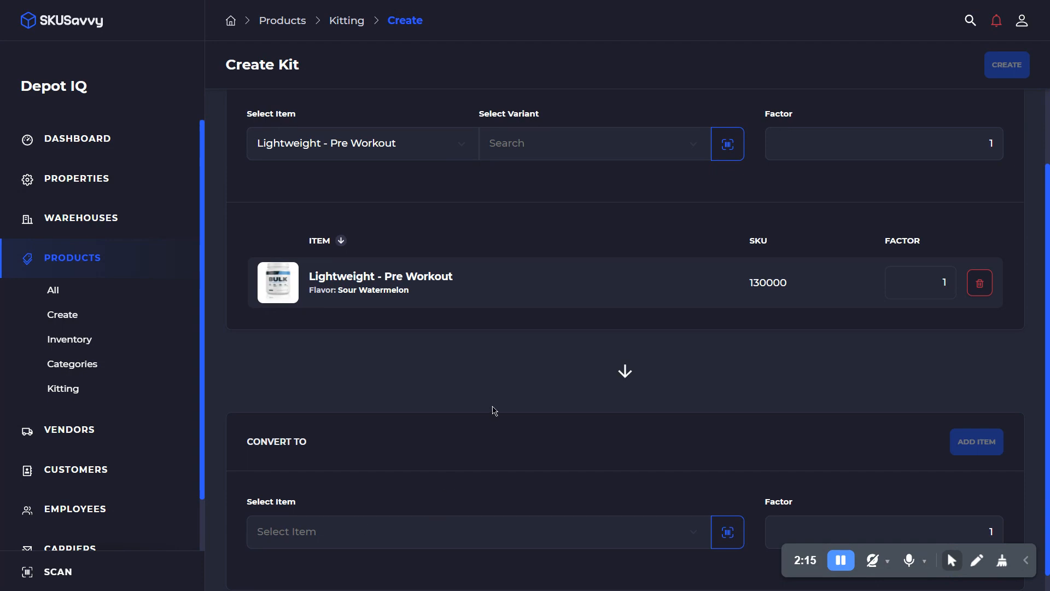
pyautogui.scroll(1, 494, 410)
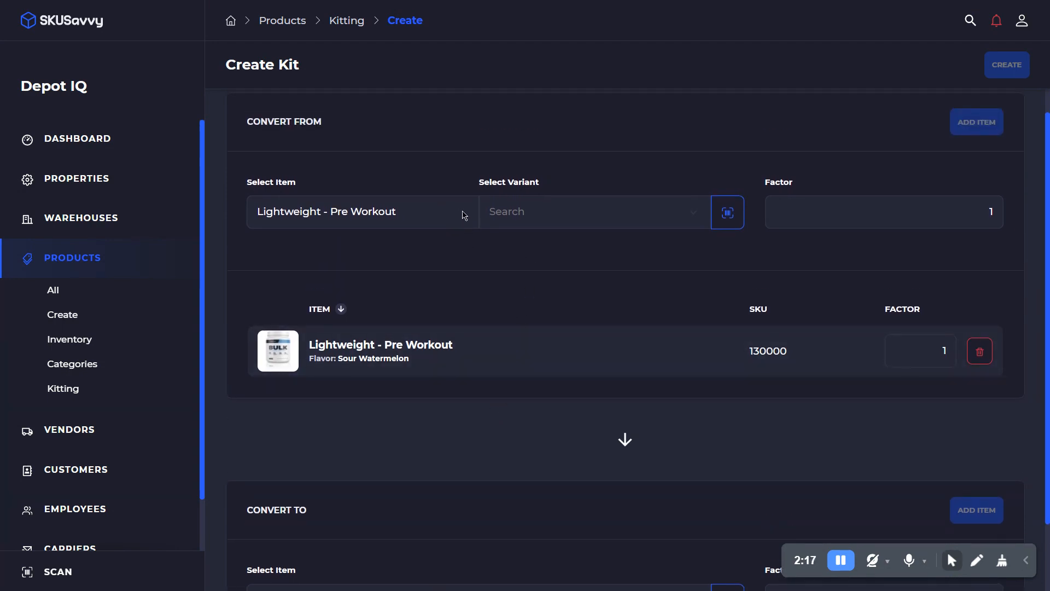
pyautogui.click(445, 211)
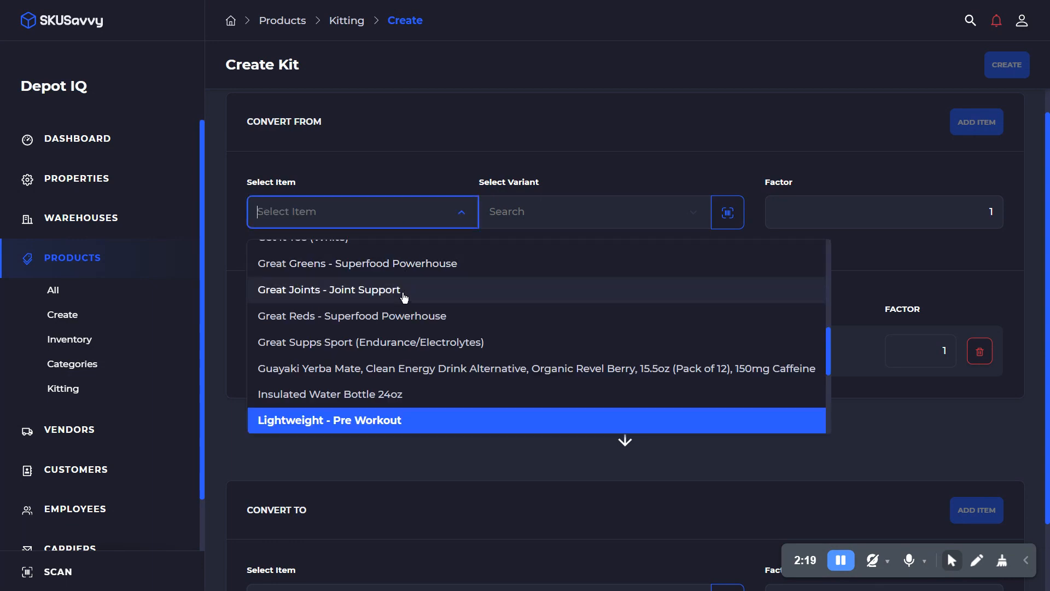
pyautogui.click(402, 390)
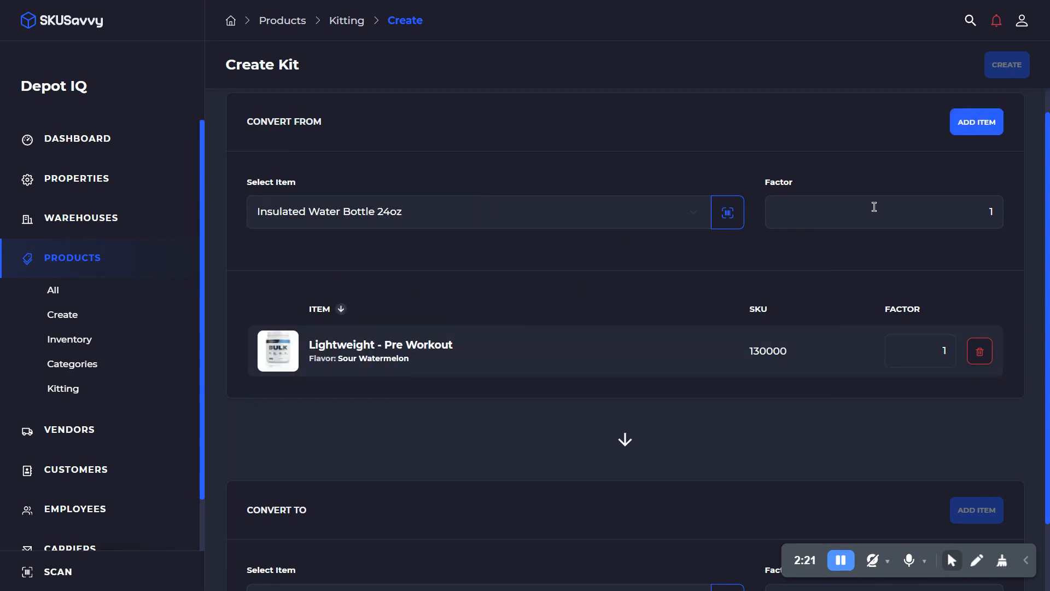
pyautogui.click(983, 127)
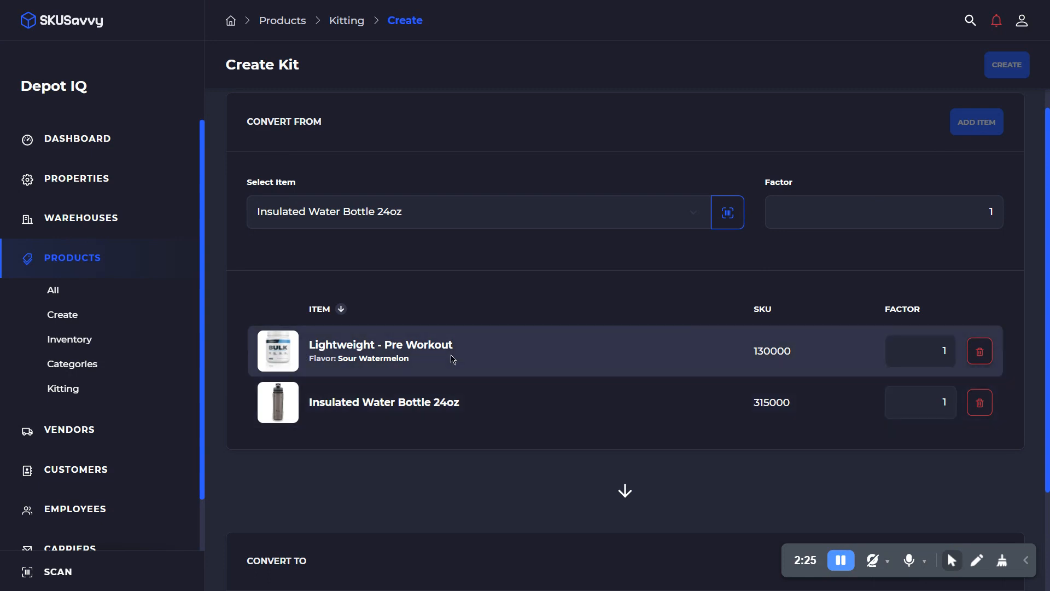
# Choose Pre Workout Stack as the item to convert to
pyautogui.scroll(-3, 559, 399)
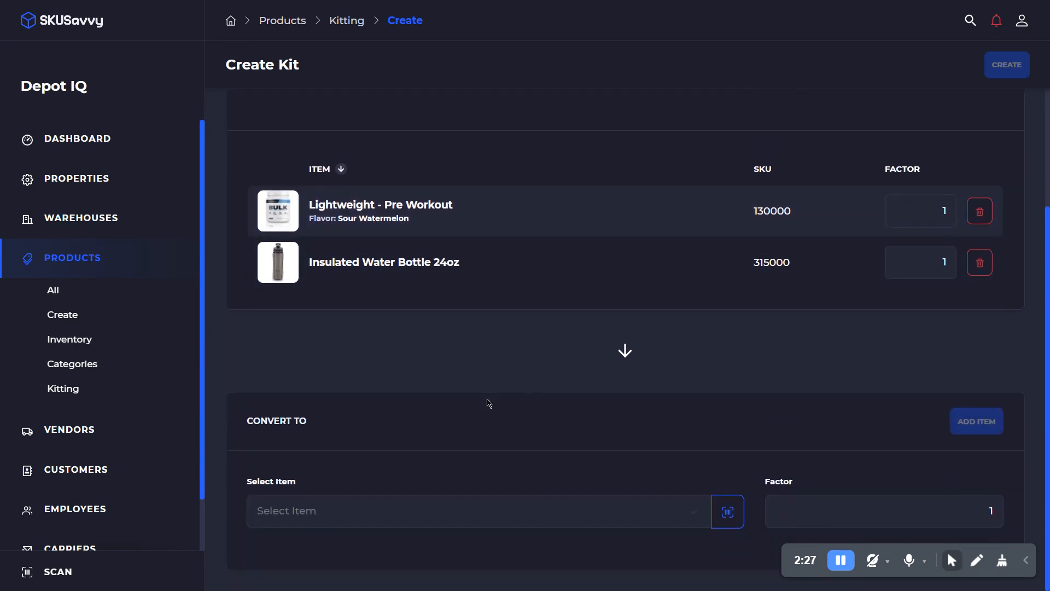
pyautogui.click(589, 510)
pyautogui.scroll(-10, 474, 394)
pyautogui.scroll(-5, 474, 395)
pyautogui.scroll(6, 466, 403)
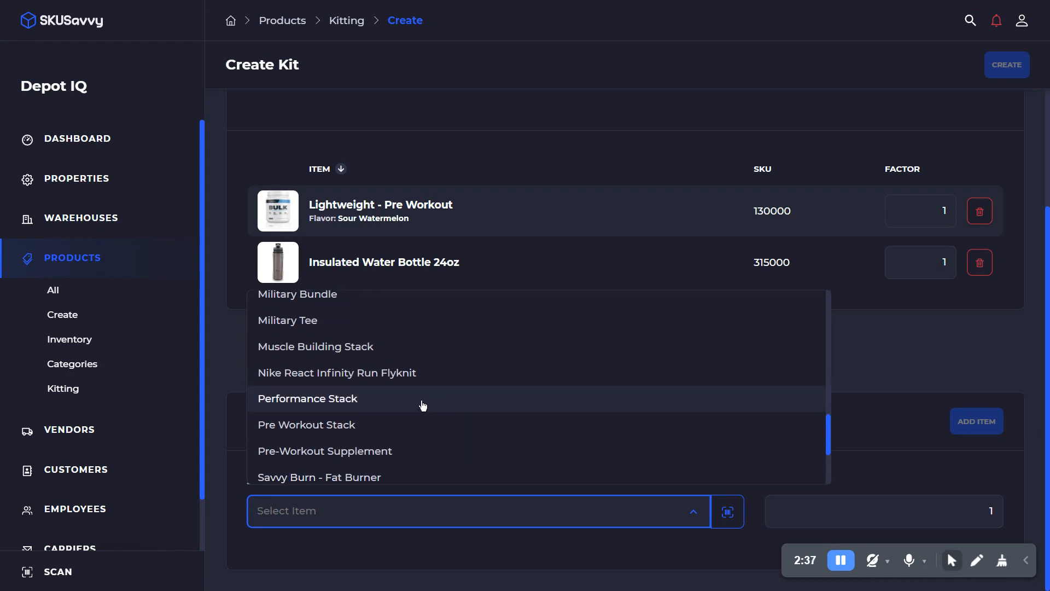
pyautogui.click(413, 425)
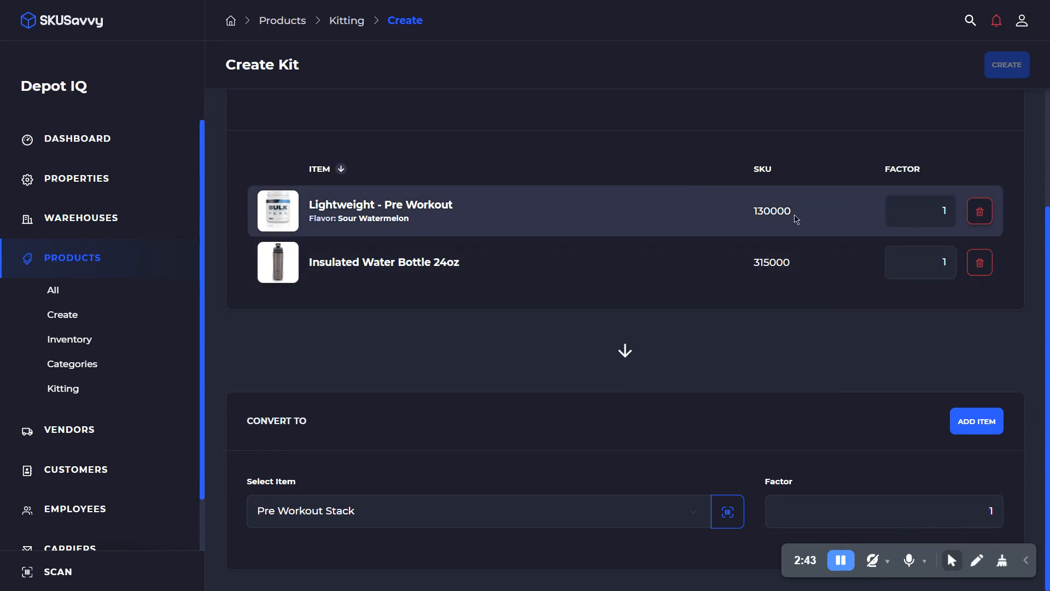
# Try a factor of 3 for Lightweight - Pre Workout and restore it to 1
pyautogui.click(897, 209)
pyautogui.press('BackSpace')
pyautogui.write('3')
pyautogui.doubleClick(927, 256)
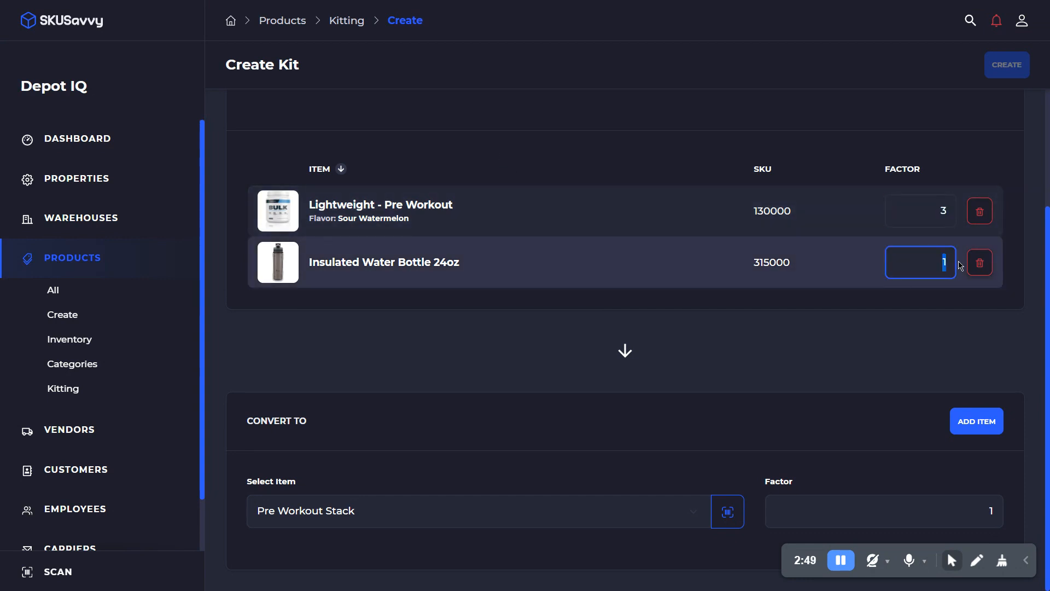
pyautogui.click(814, 307)
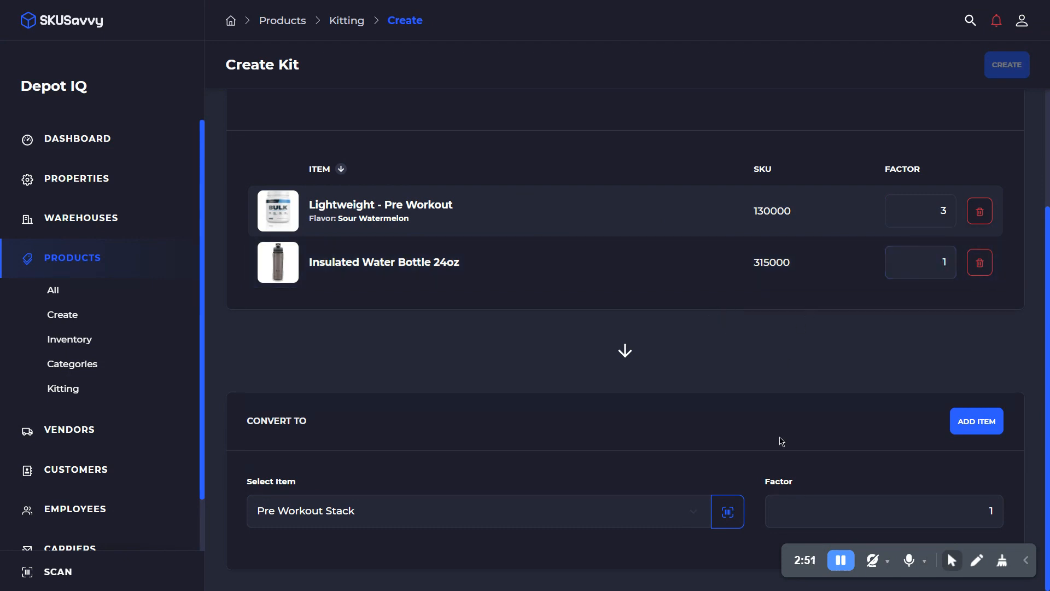
pyautogui.click(937, 211)
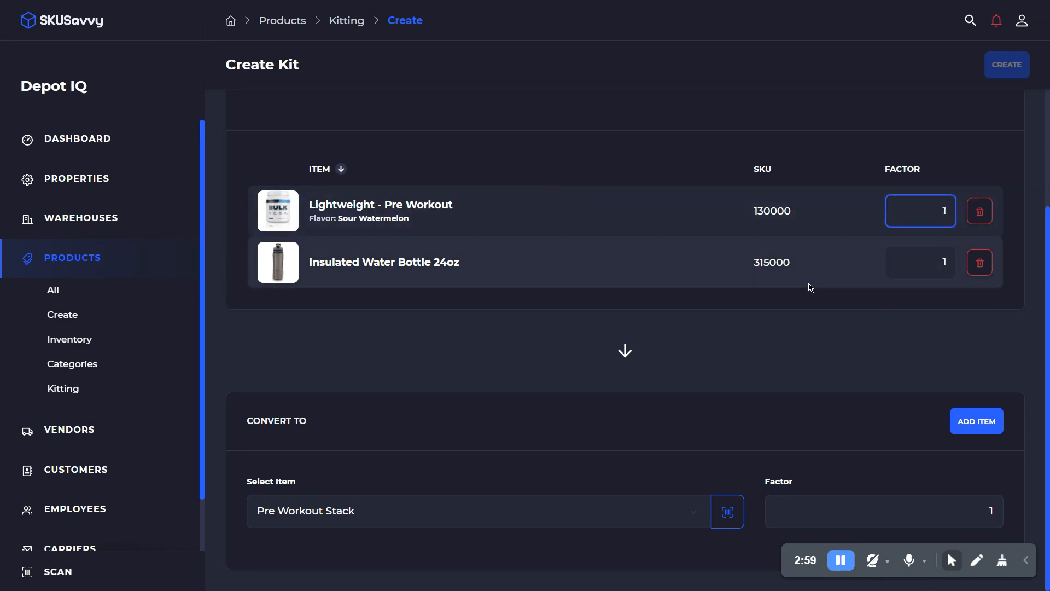
# Add Pre Workout Stack to the convert-to items, create the kit, and check its entry among the kits
pyautogui.click(976, 429)
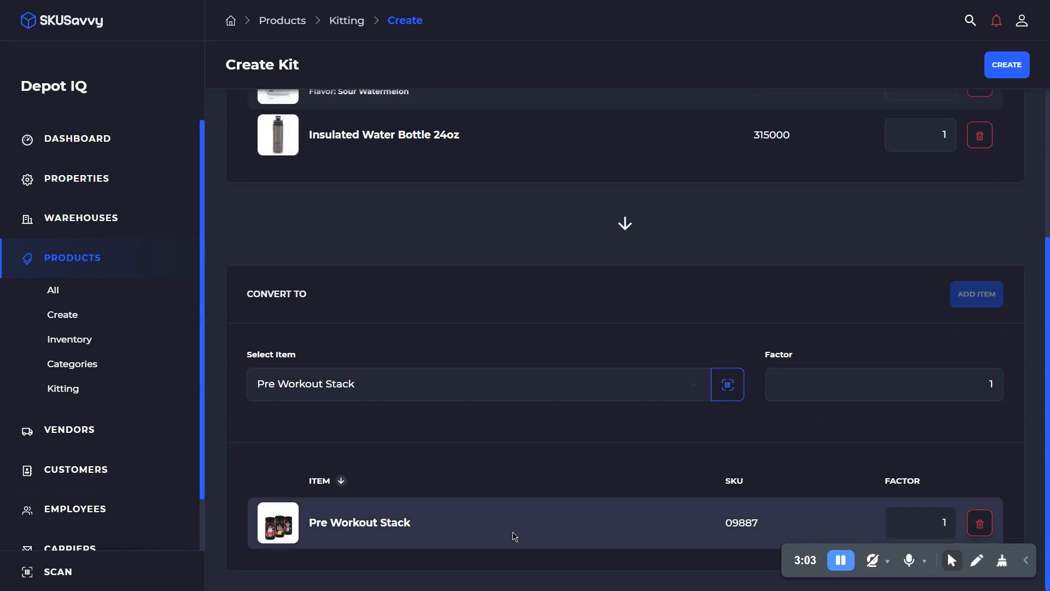
pyautogui.click(1019, 74)
pyautogui.scroll(-4, 547, 355)
pyautogui.scroll(-3, 554, 341)
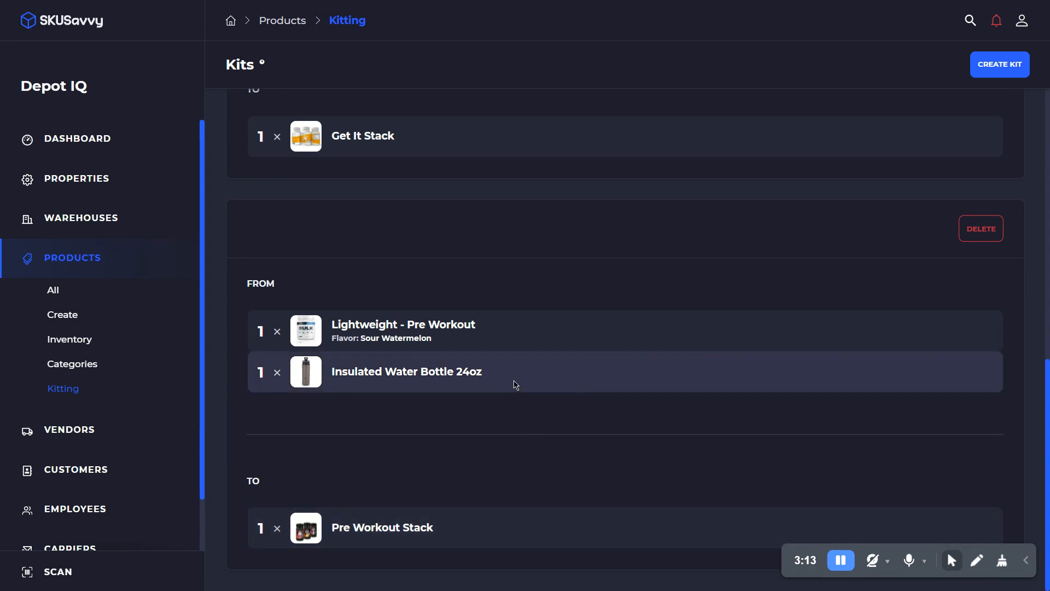
# Open the kitting page in Savvy Warehouse's inventory
pyautogui.click(145, 226)
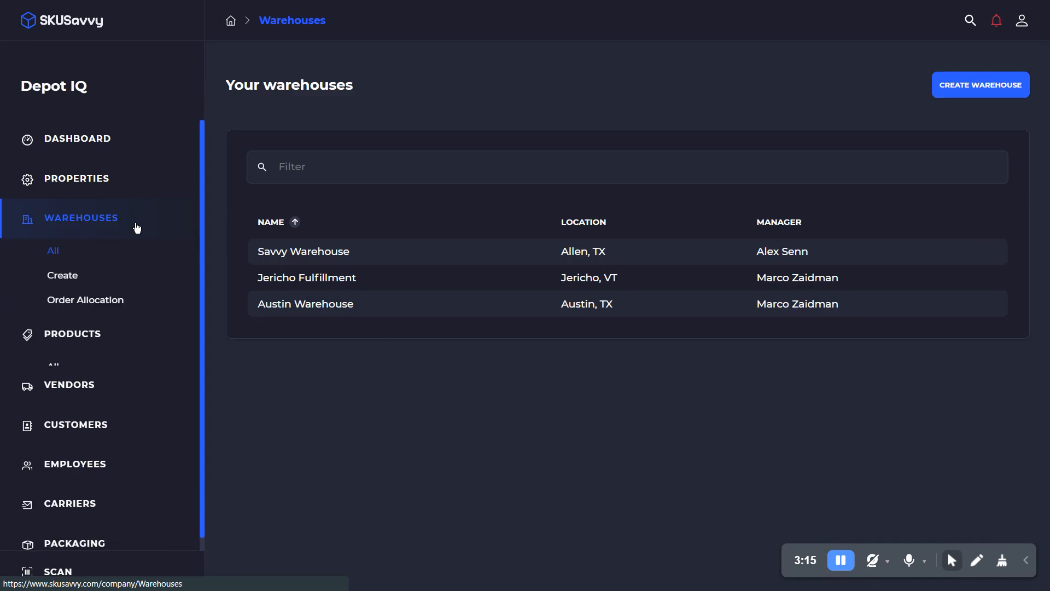
pyautogui.click(329, 258)
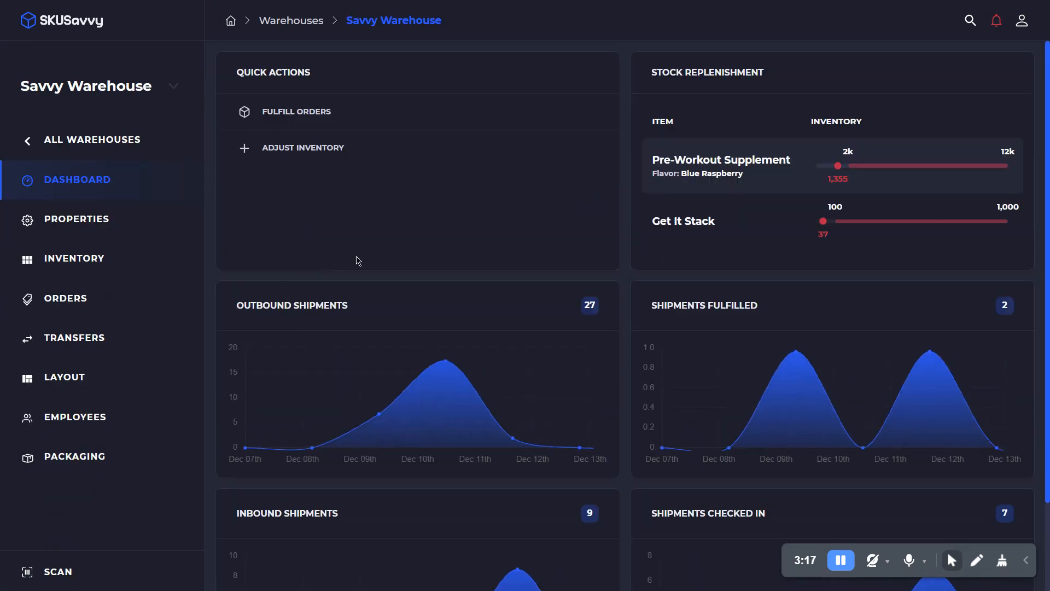
pyautogui.click(139, 266)
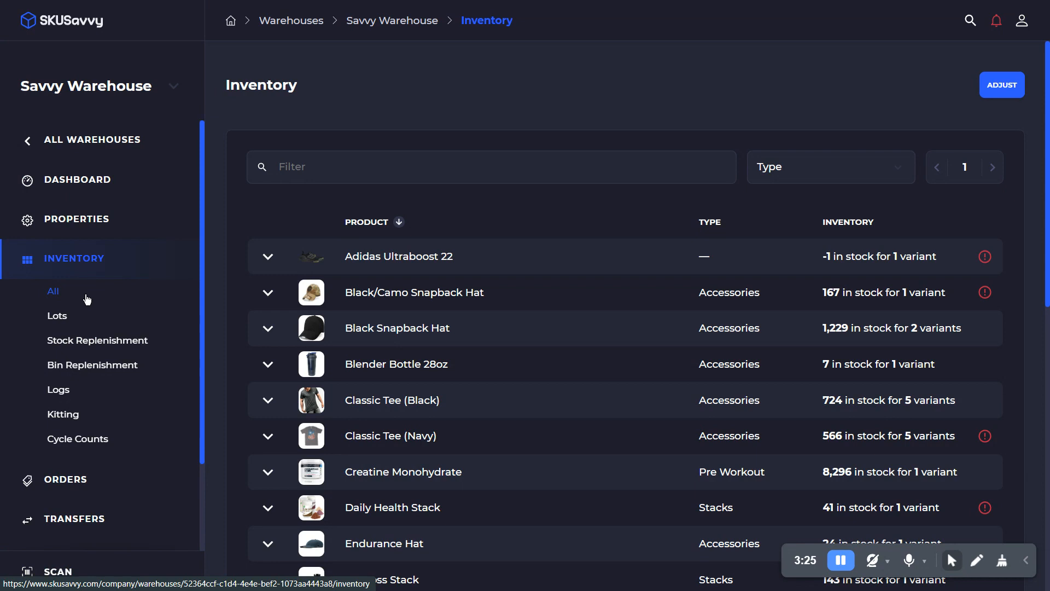
pyautogui.click(69, 414)
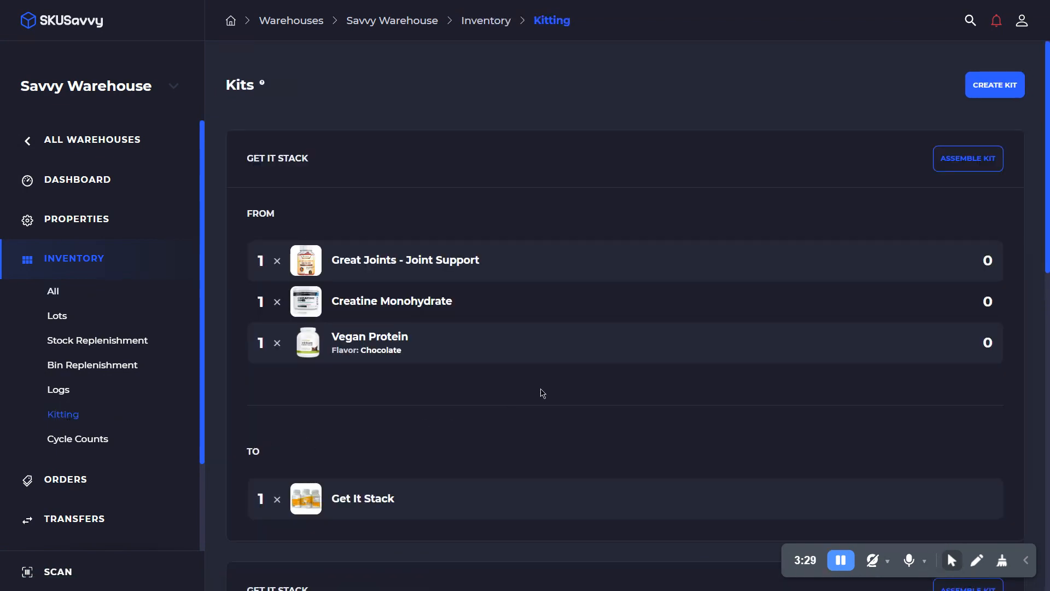
# Start assembling the Get It Stack kit made from Creatine Monohydrate and Great Joints - Joint Support
pyautogui.scroll(-5, 536, 393)
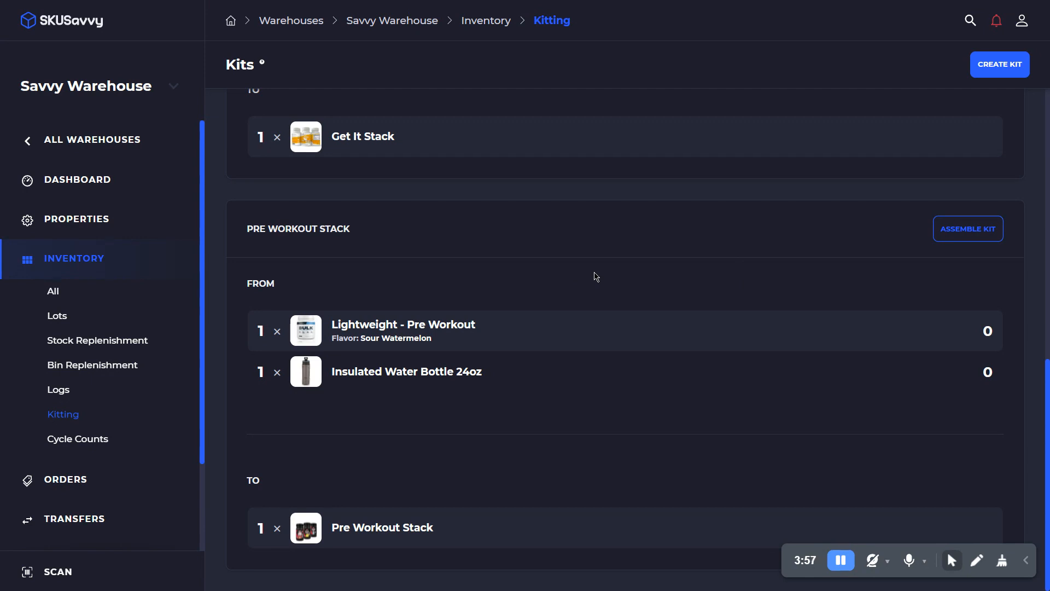
pyautogui.scroll(1, 659, 443)
pyautogui.scroll(-1, 660, 444)
pyautogui.scroll(10, 809, 387)
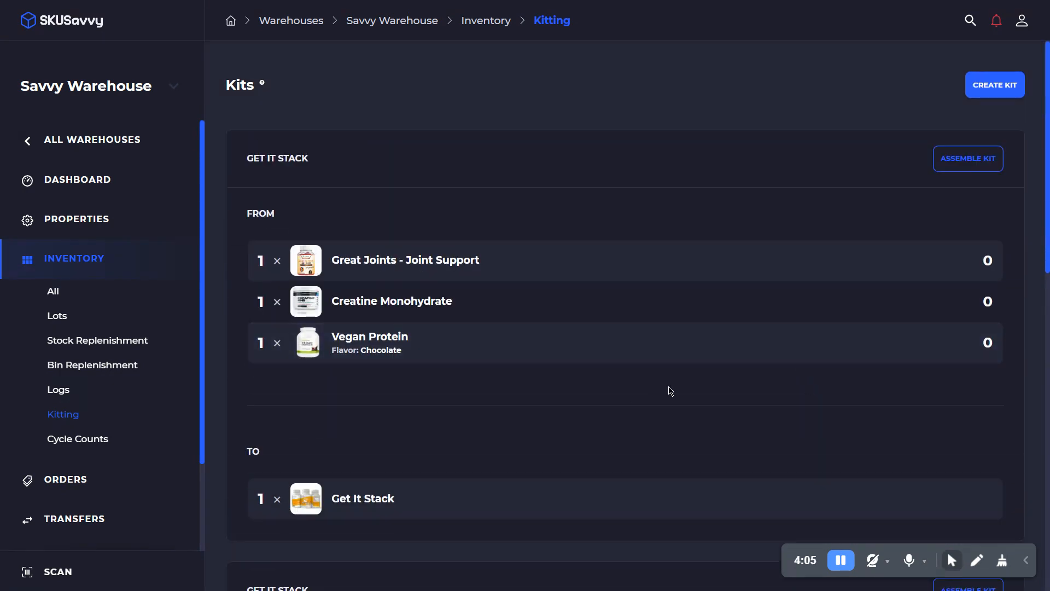
pyautogui.scroll(-5, 546, 417)
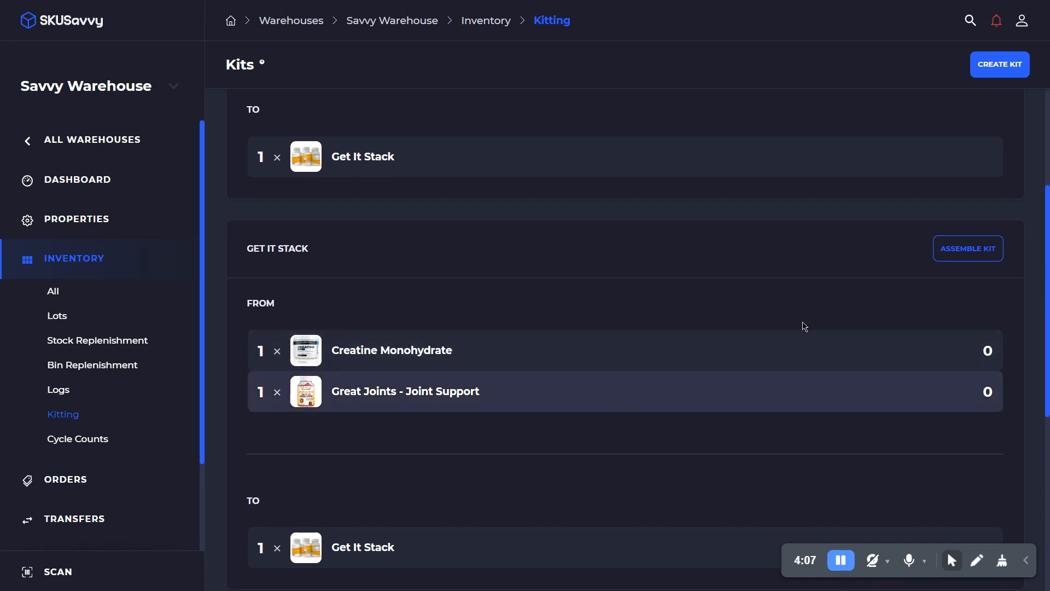
pyautogui.scroll(-1, 833, 280)
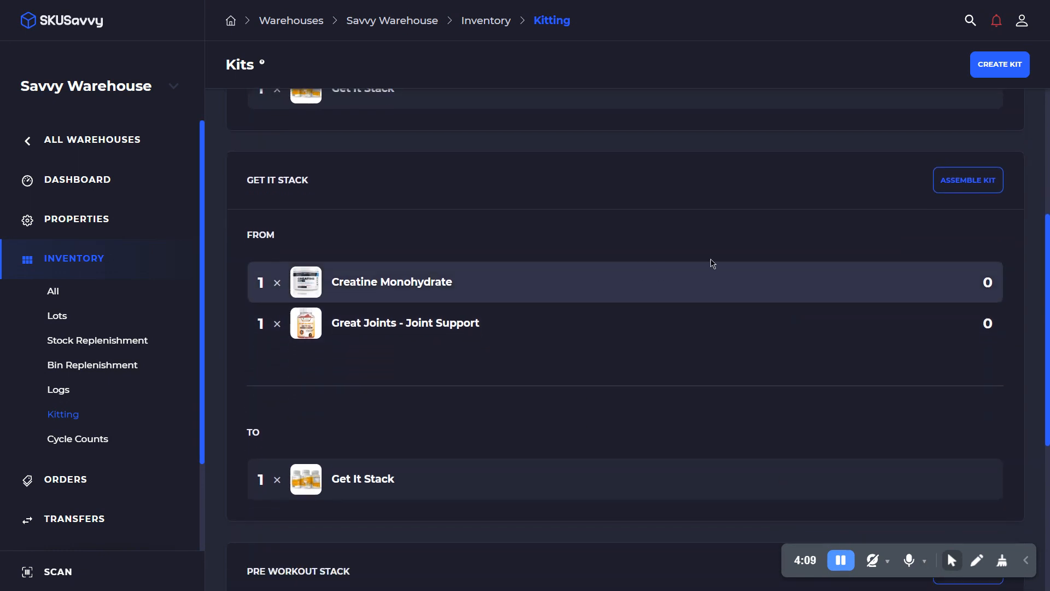
pyautogui.click(957, 182)
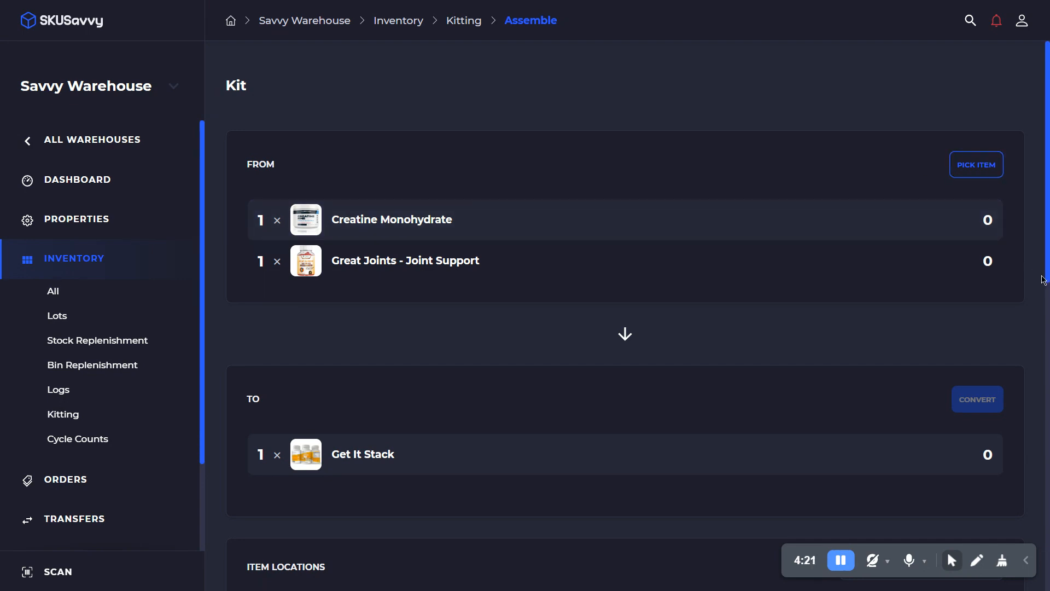
# Examine the item locations on the warehouse map for Creatine Monohydrate, Great Joints - Joint Support and Get It Stack in turn
pyautogui.scroll(-8, 1043, 279)
pyautogui.scroll(1, 766, 234)
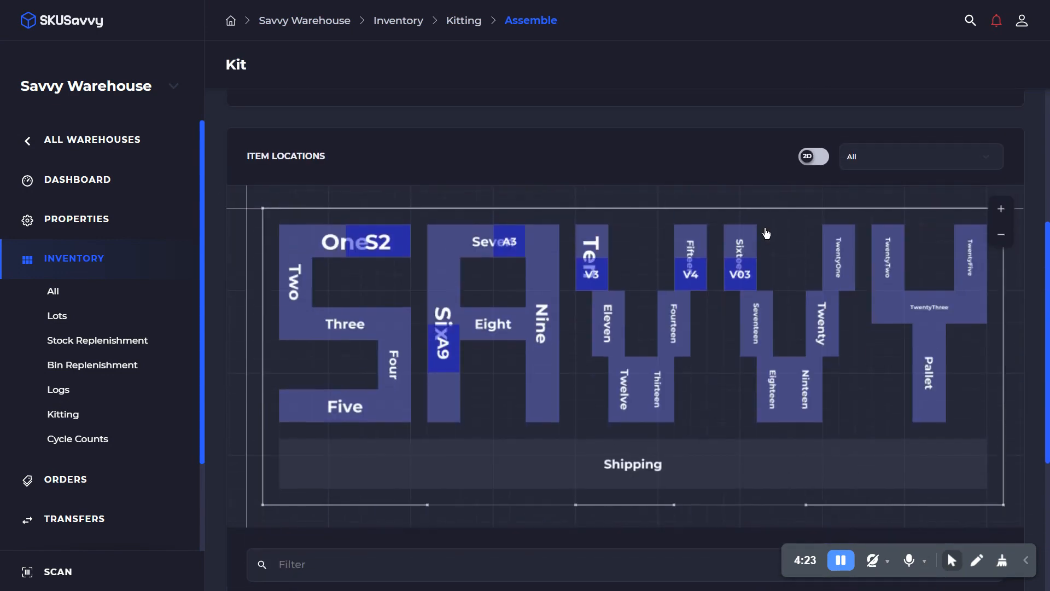
pyautogui.click(896, 156)
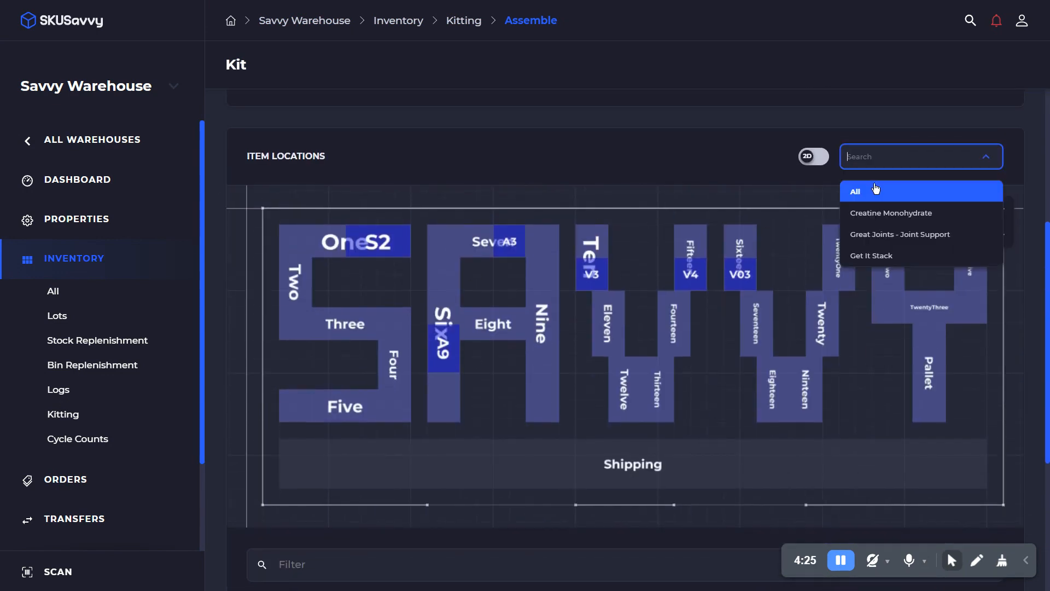
pyautogui.click(893, 214)
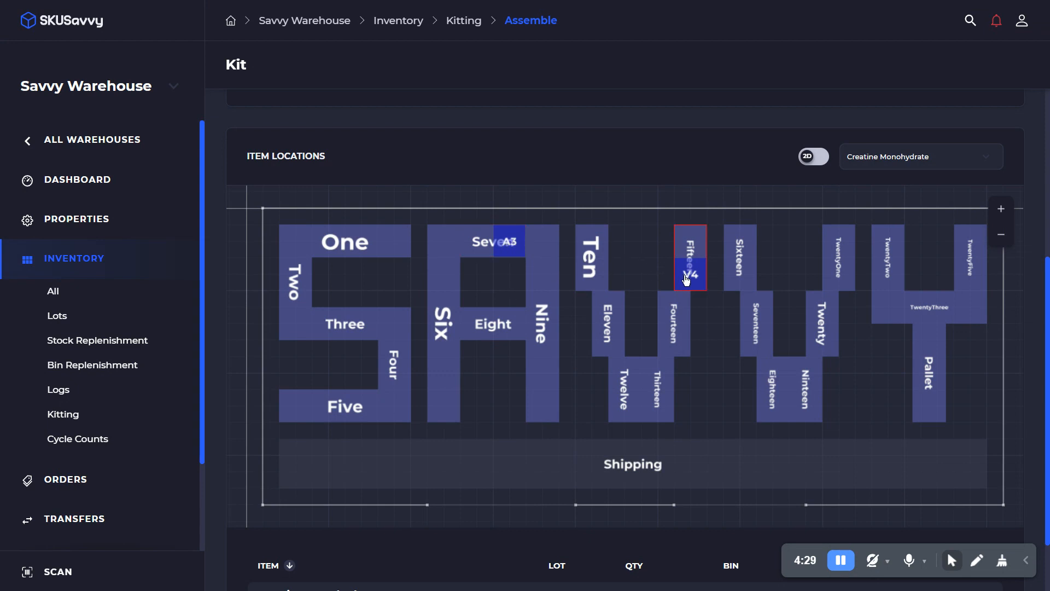
pyautogui.click(941, 166)
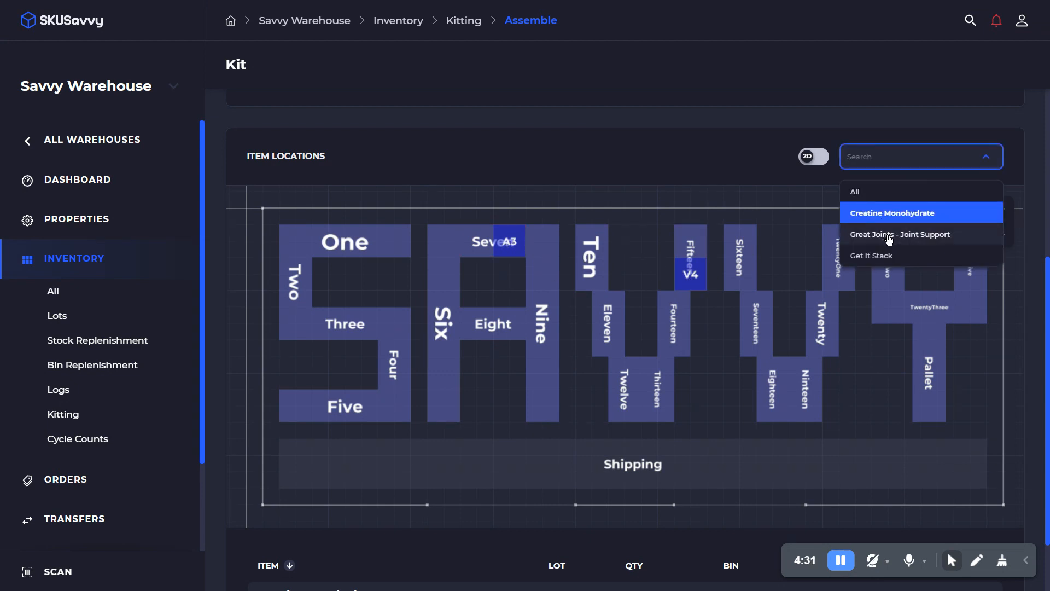
pyautogui.click(889, 235)
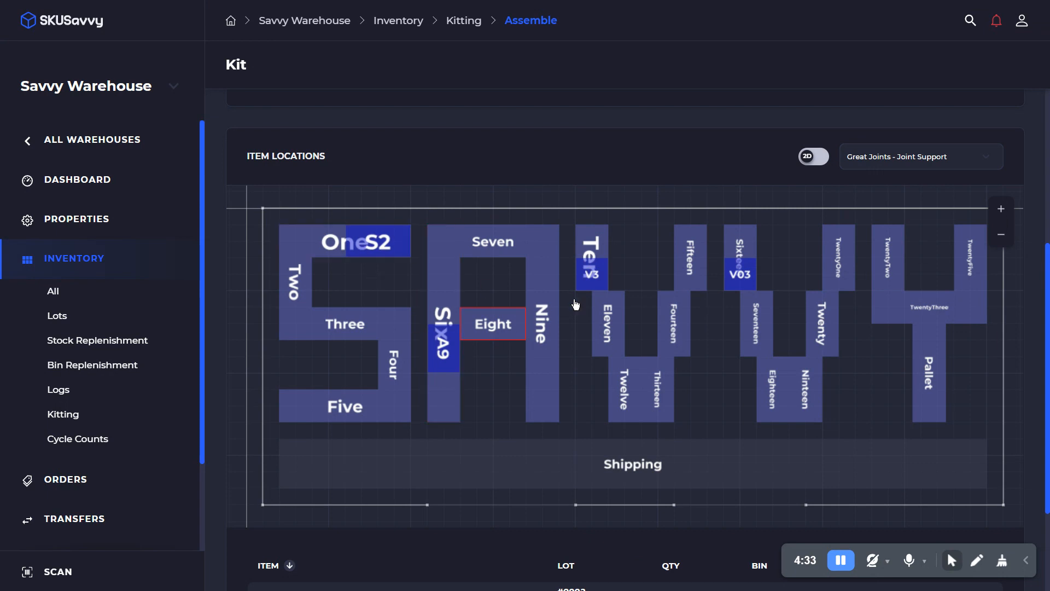
pyautogui.click(863, 157)
pyautogui.click(869, 256)
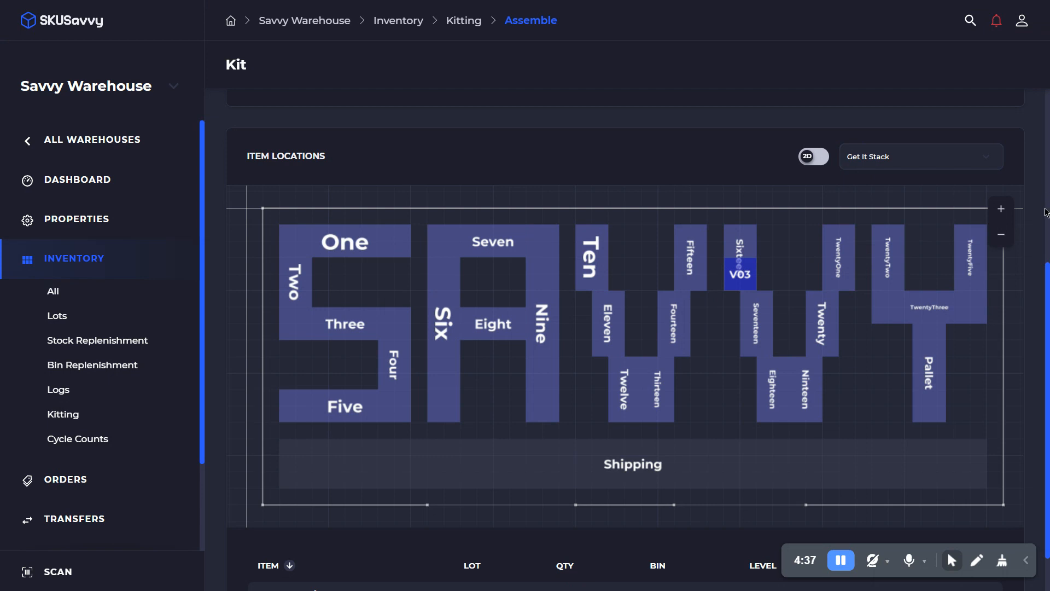
pyautogui.scroll(-1, 1046, 227)
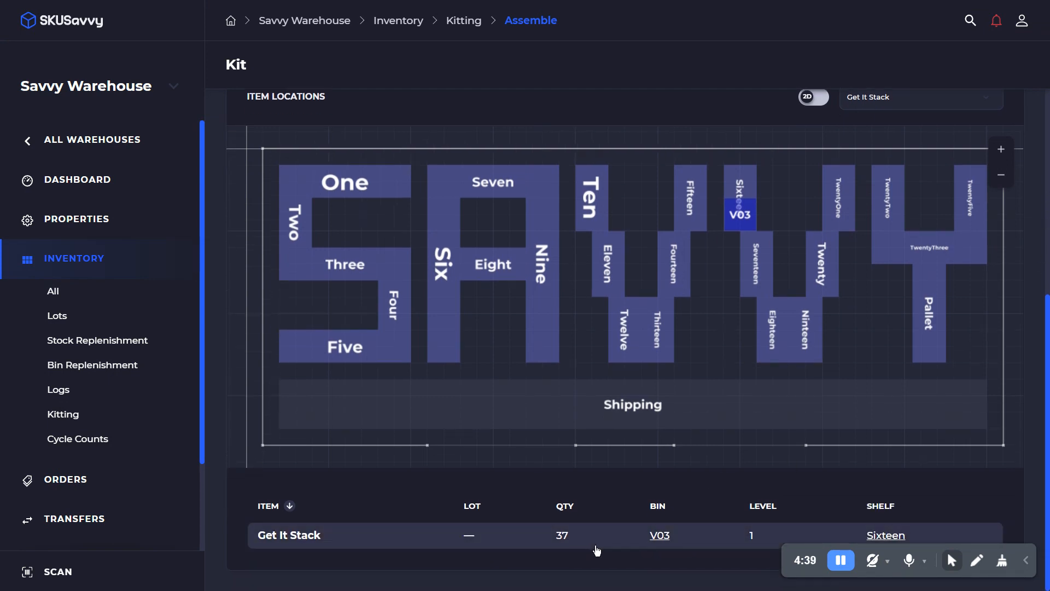
# Show the locations of all items again and review the quantities and bins in the table below the map
pyautogui.click(979, 111)
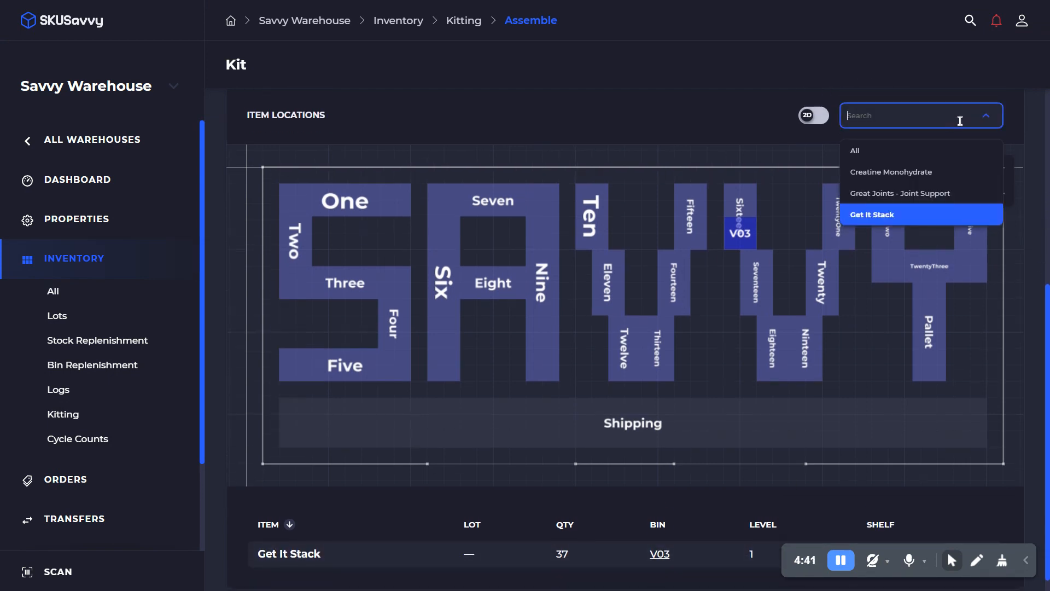
pyautogui.click(915, 147)
pyautogui.scroll(-4, 1047, 194)
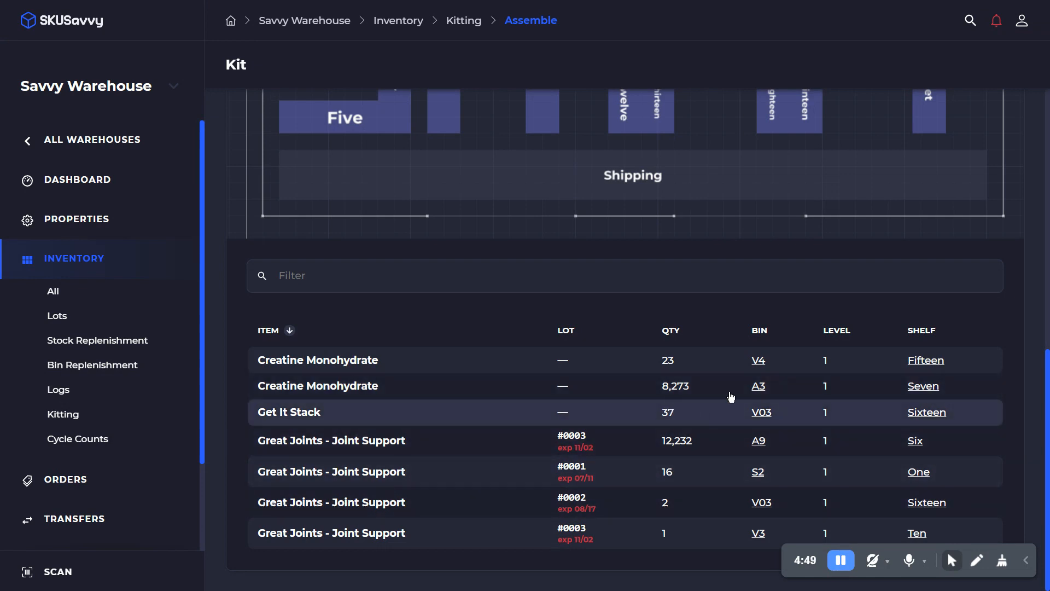
pyautogui.scroll(4, 1024, 286)
pyautogui.scroll(6, 1024, 286)
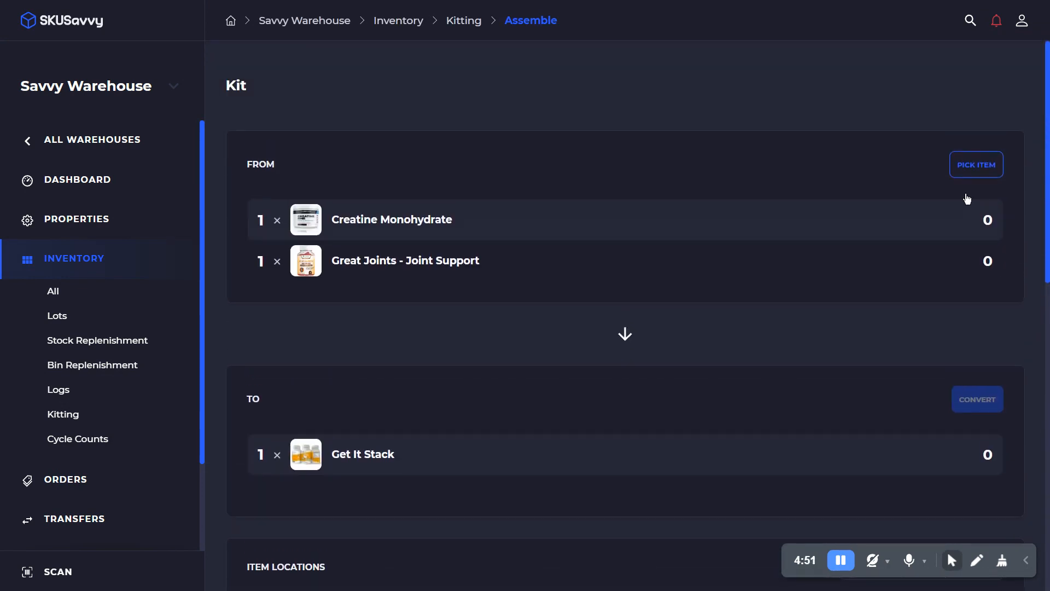
# Pick Creatine Monohydrate from bin A3 by scanning the bin and item, and add a quantity of 1 to the kit
pyautogui.click(976, 168)
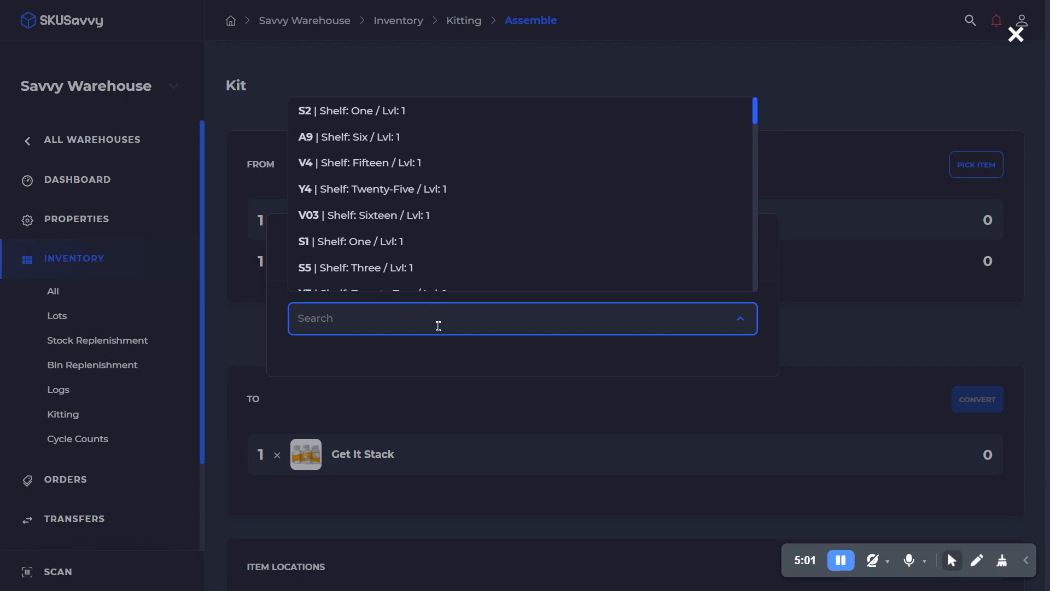
pyautogui.click(350, 360)
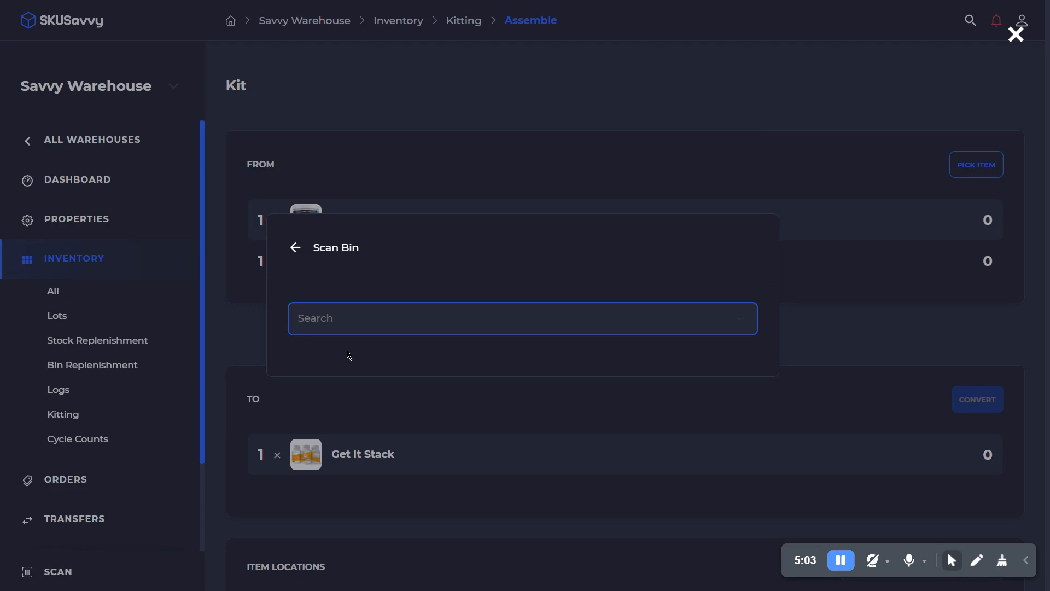
pyautogui.click(295, 255)
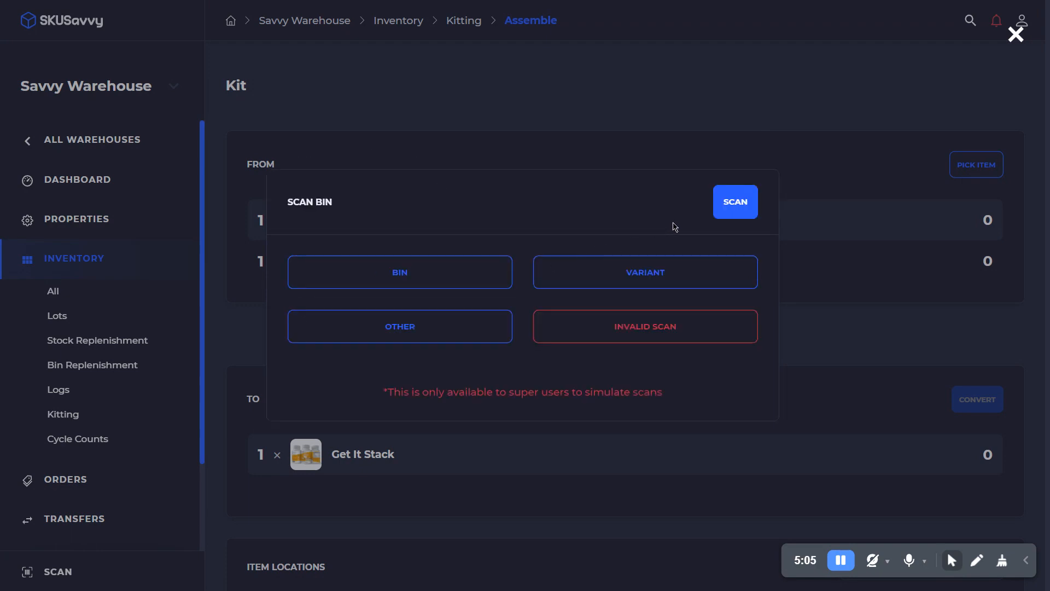
pyautogui.click(731, 210)
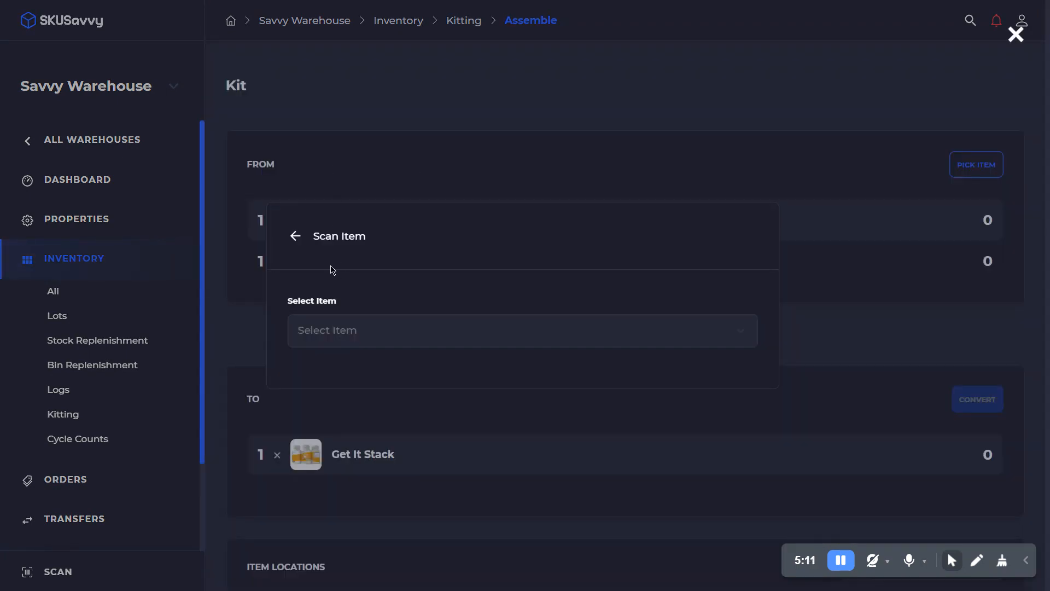
pyautogui.click(294, 236)
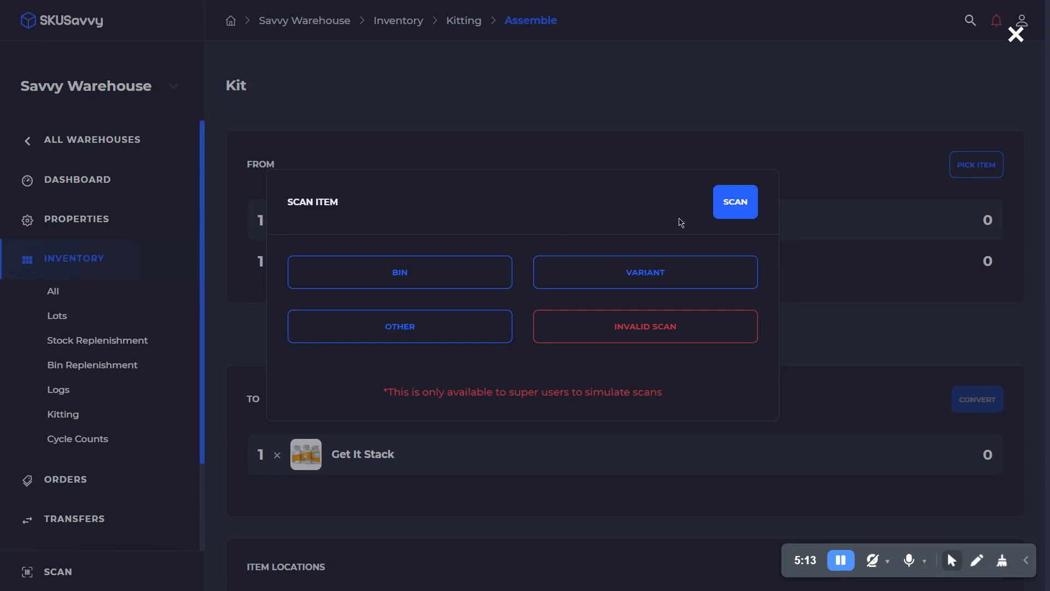
pyautogui.click(736, 210)
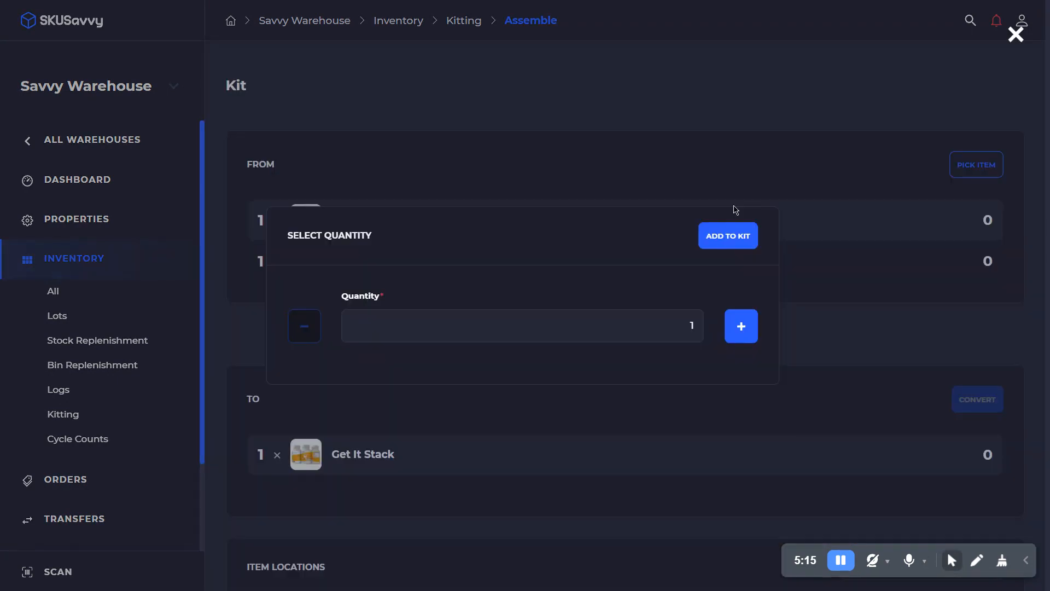
pyautogui.click(717, 243)
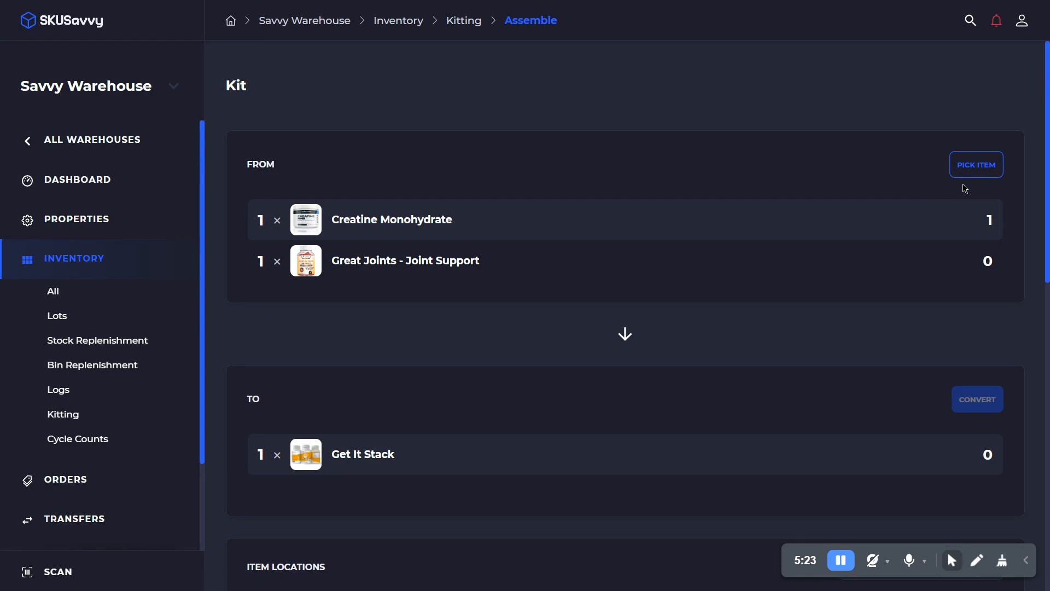
# Pick Great Joints - Joint Support from bin A9 by scanning the bin and item, and add a quantity of 1 to the kit
pyautogui.click(976, 166)
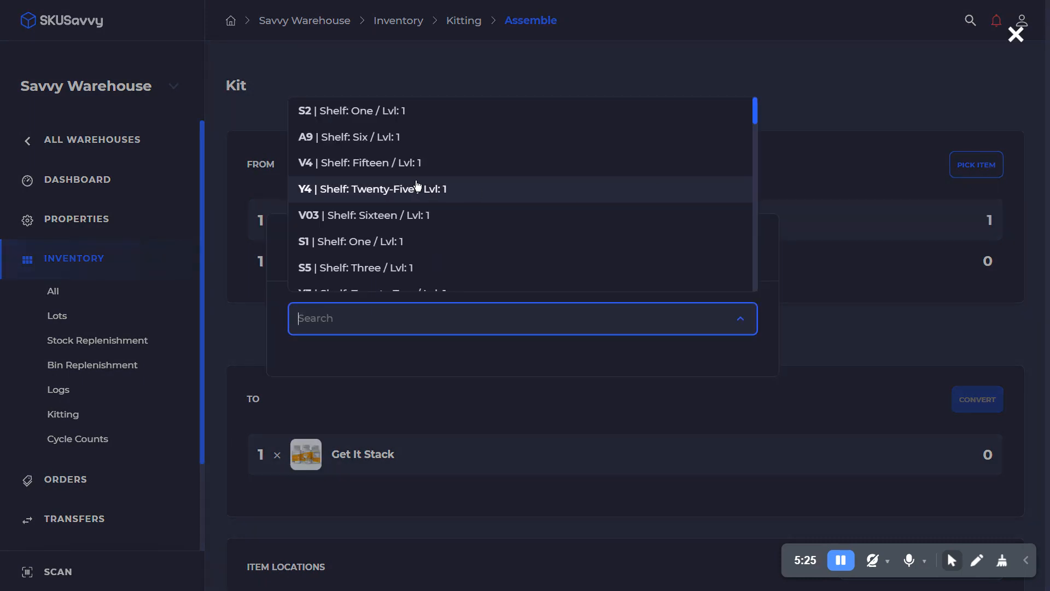
pyautogui.click(346, 351)
pyautogui.click(296, 253)
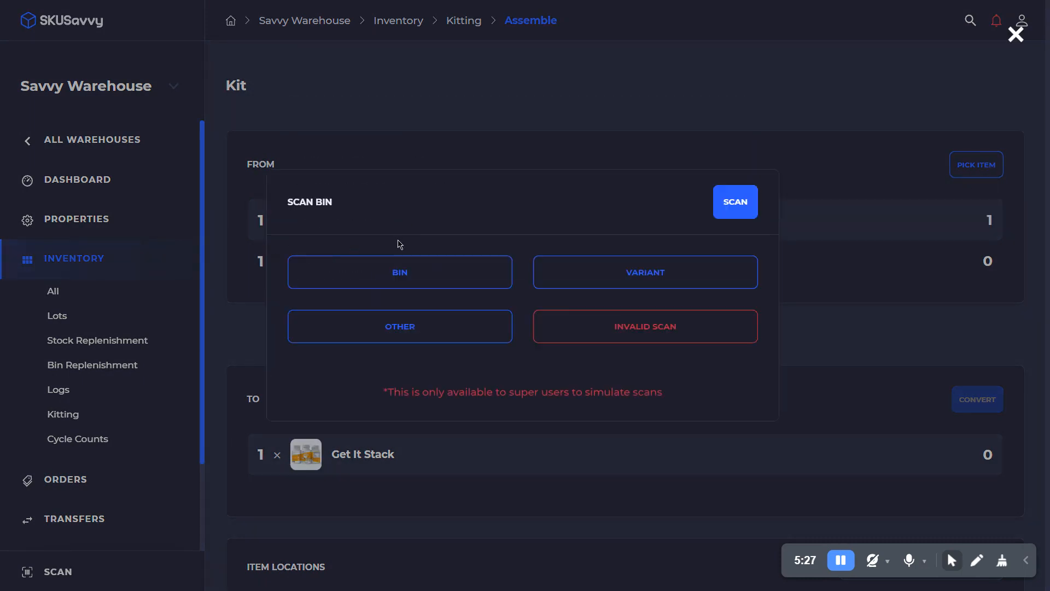
pyautogui.click(728, 204)
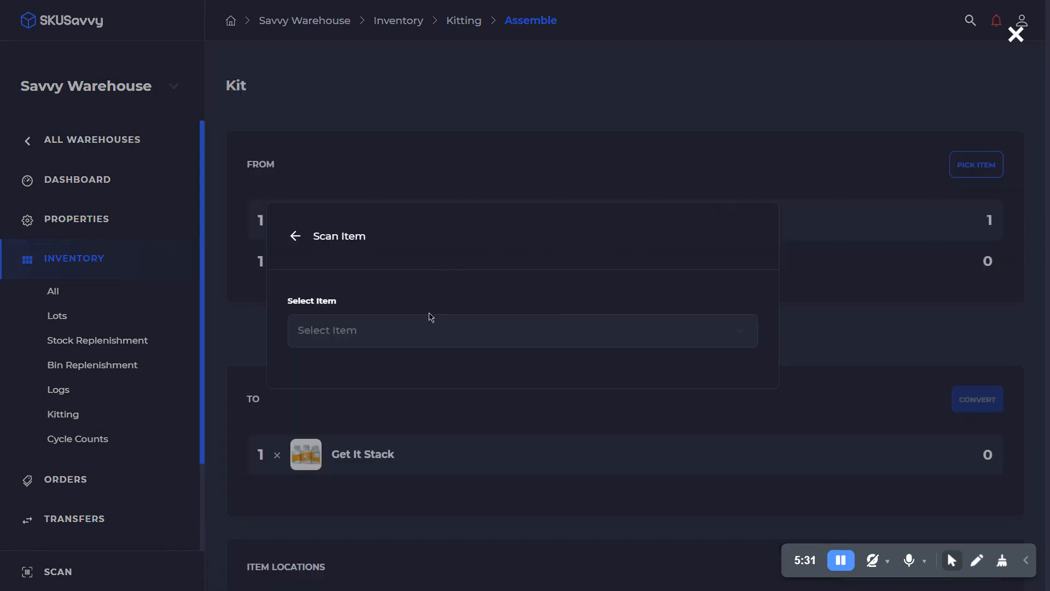
pyautogui.click(295, 236)
pyautogui.click(739, 204)
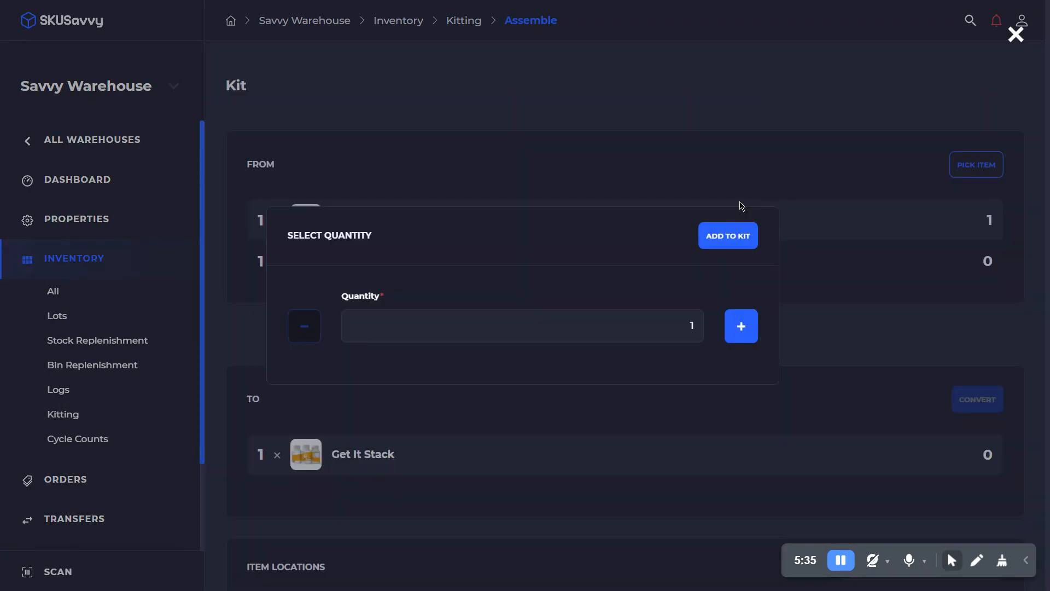
pyautogui.click(737, 237)
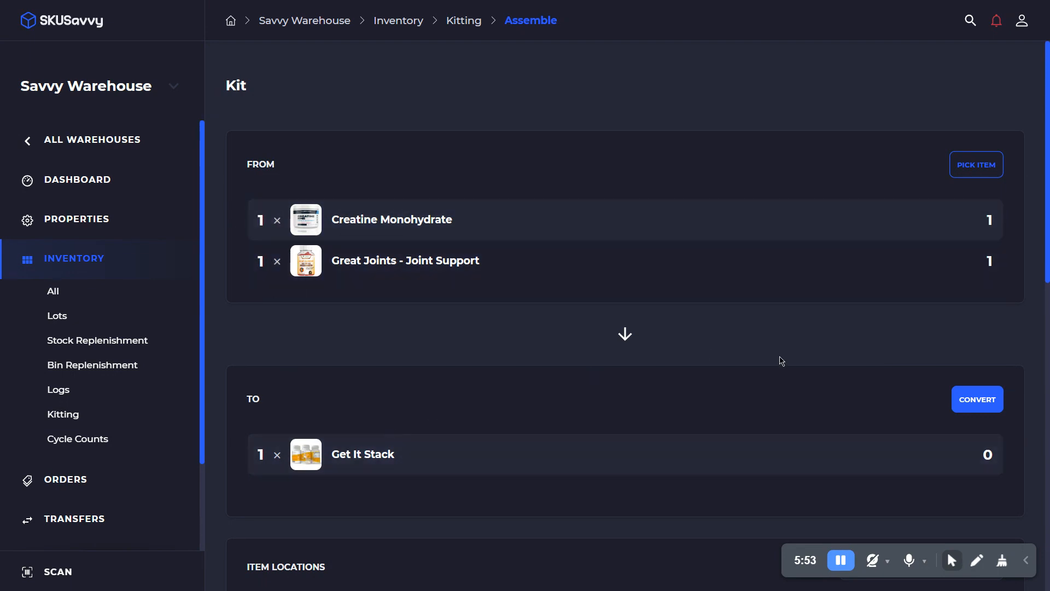
# Convert the picked components into 1 Get It Stack and place it in bin V03 on shelf Sixteen
pyautogui.scroll(-1, 1013, 372)
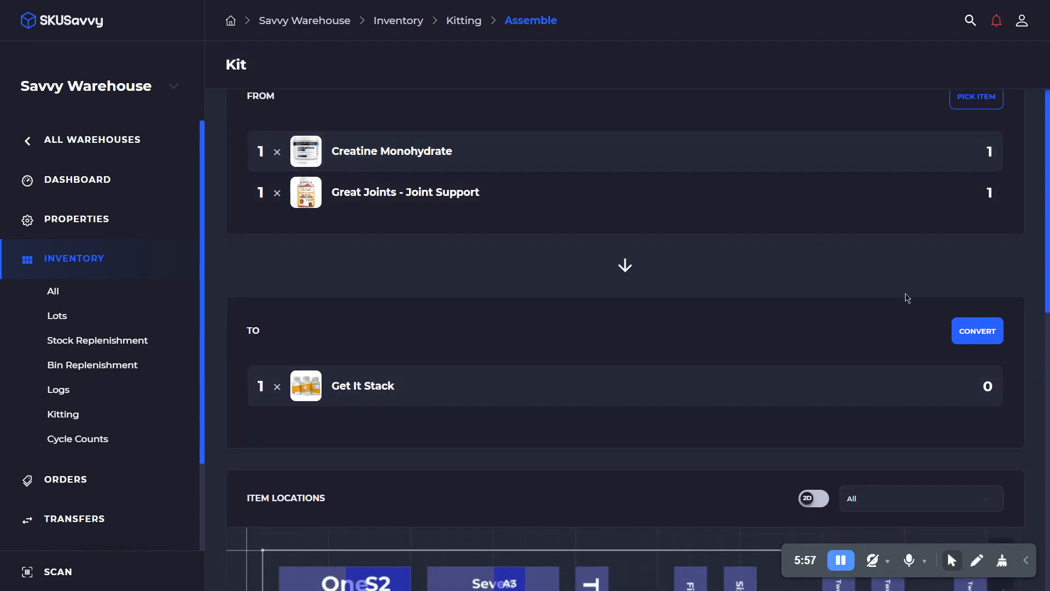
pyautogui.click(991, 335)
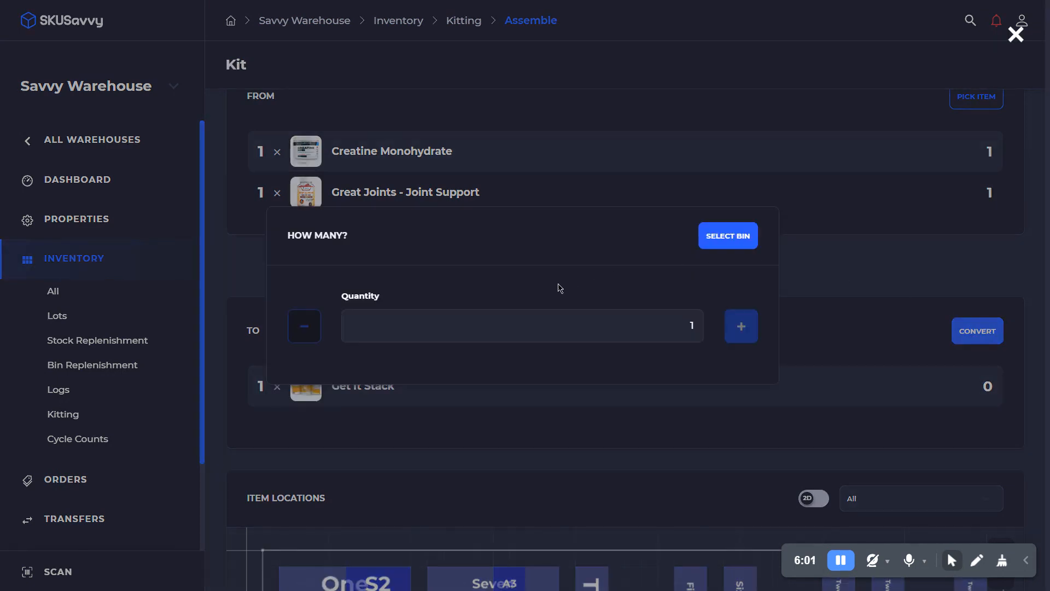
pyautogui.click(728, 242)
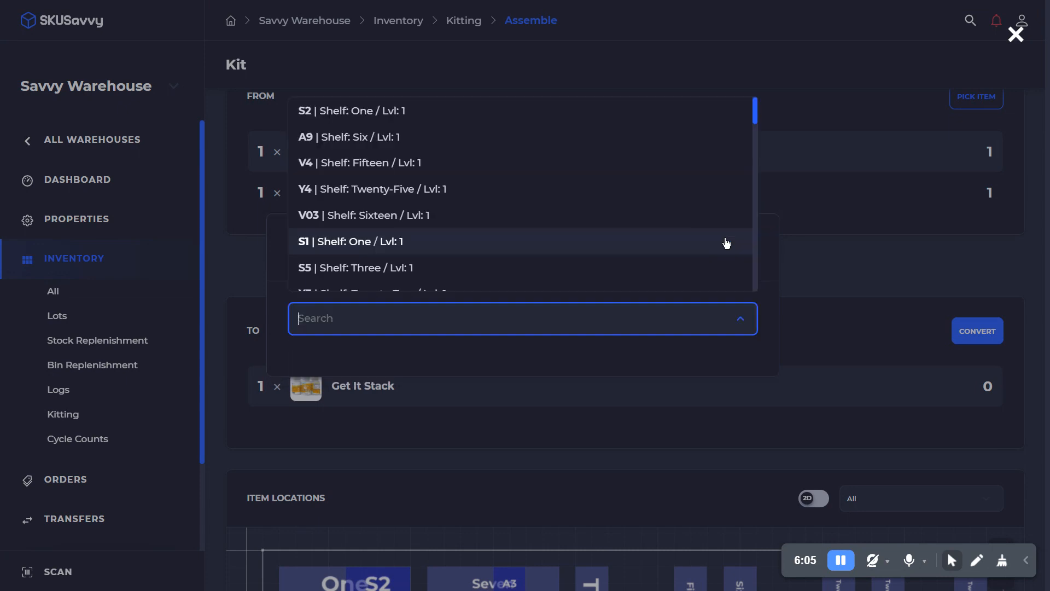
pyautogui.click(475, 220)
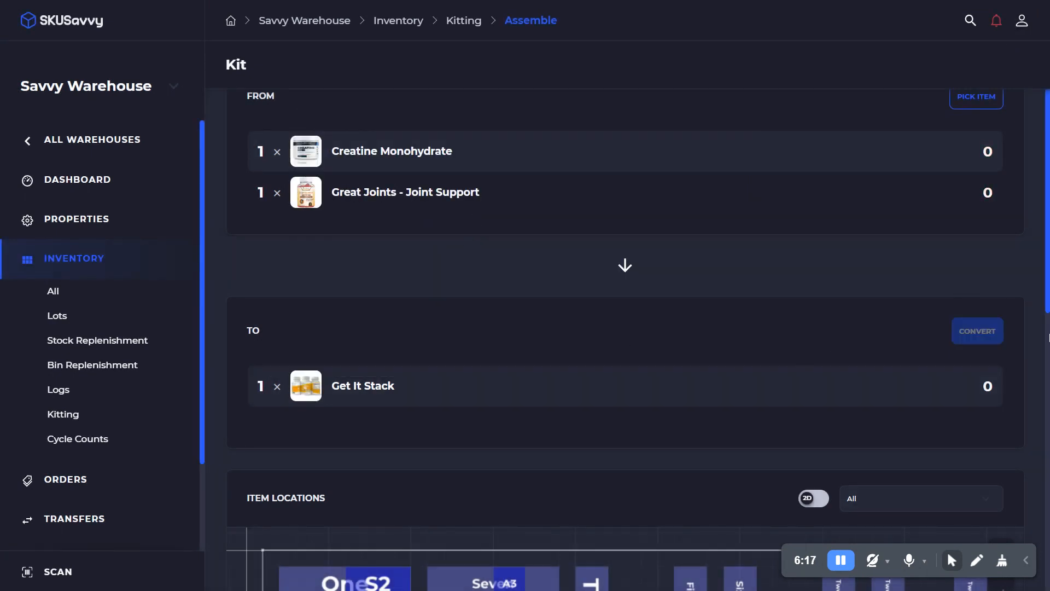
# Check the item locations table for the quantities of Get It Stack and its components after the conversion
pyautogui.scroll(-1, 1048, 337)
pyautogui.scroll(2, 970, 188)
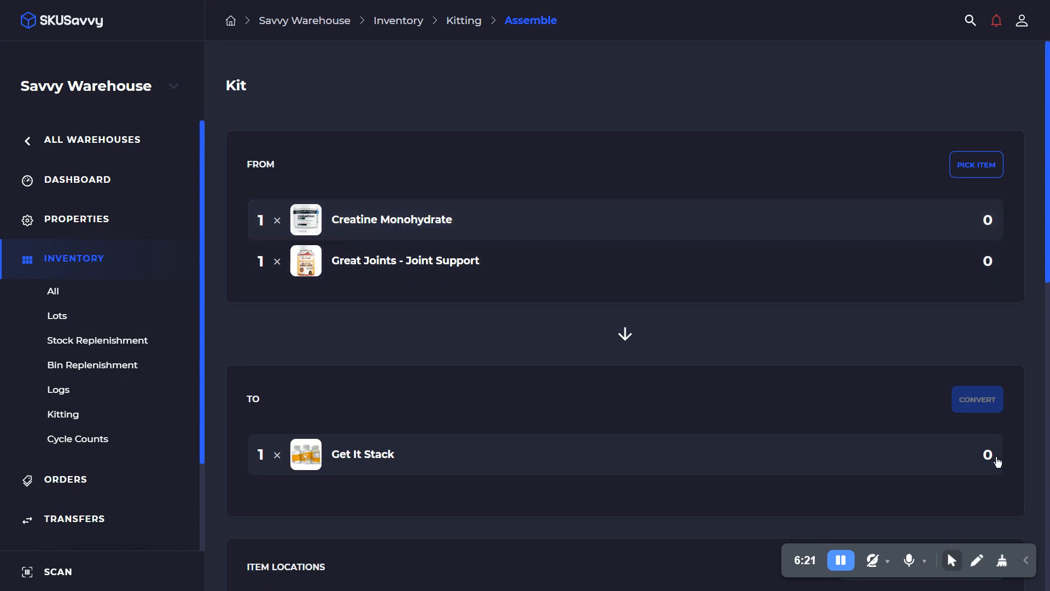
pyautogui.scroll(-7, 1032, 389)
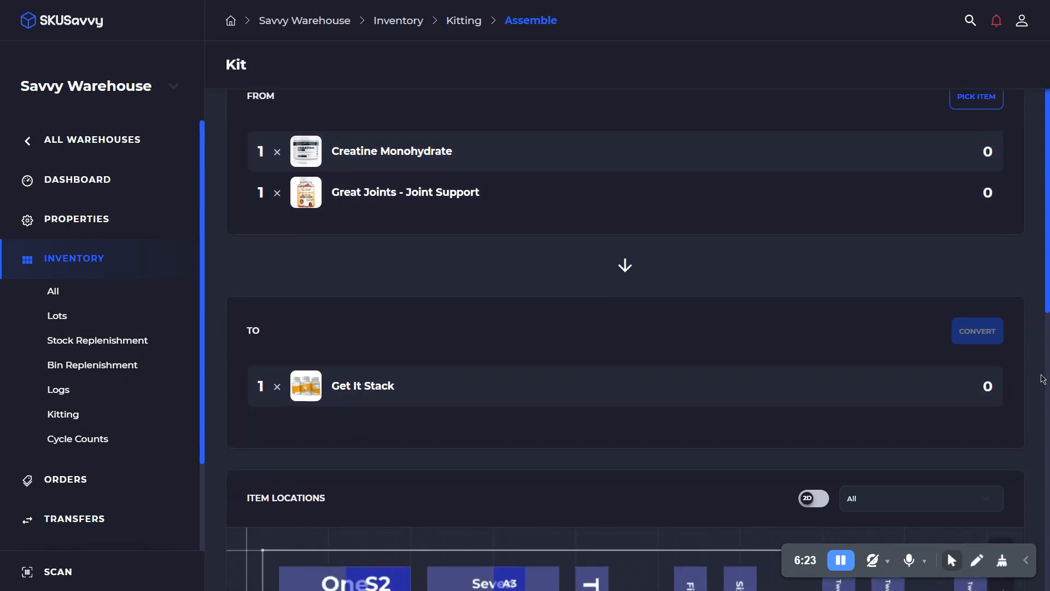
pyautogui.scroll(-2, 1041, 384)
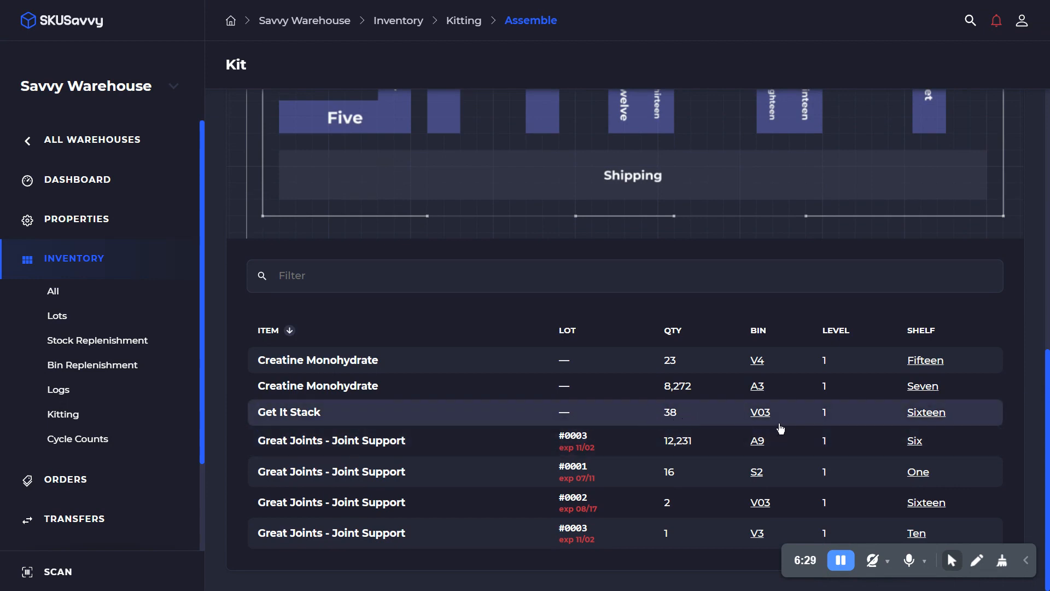
pyautogui.scroll(10, 1032, 380)
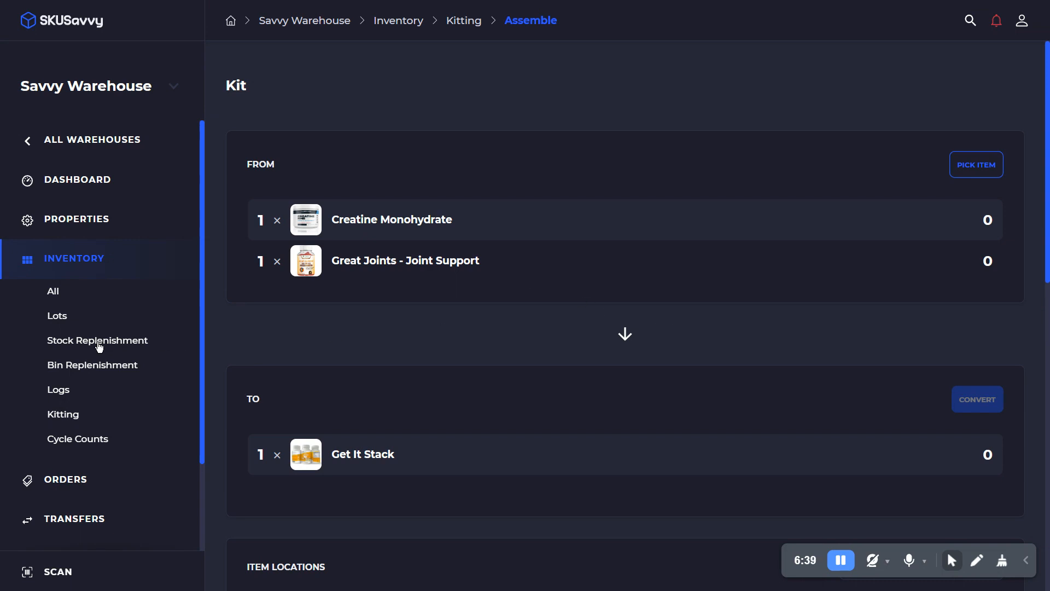
# Go to order fulfilment for Savvy Warehouse and open a batched shipment that is still processing
pyautogui.scroll(-2, 87, 372)
pyautogui.click(80, 371)
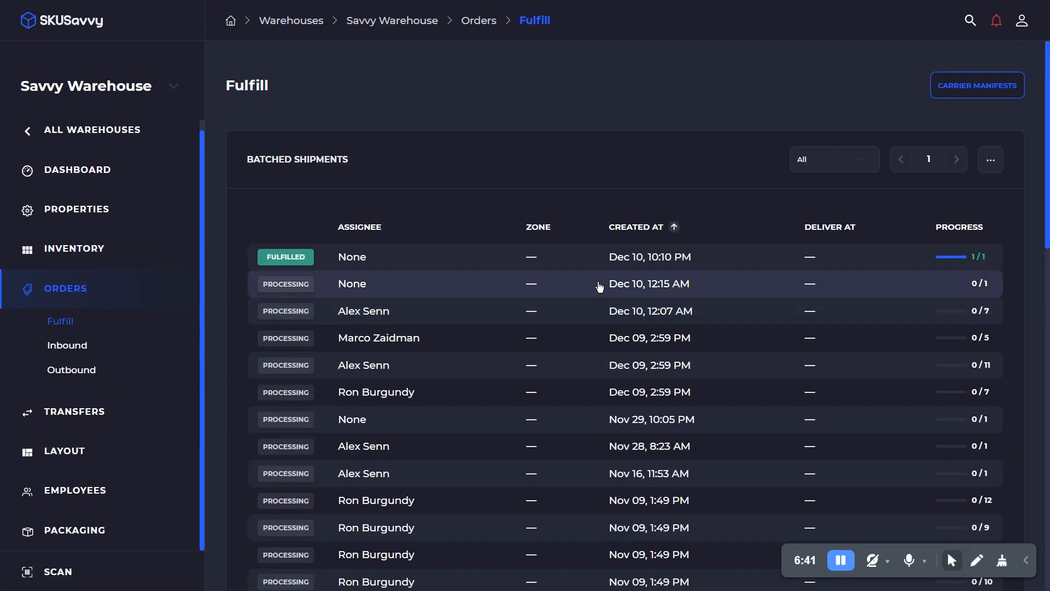
pyautogui.click(583, 322)
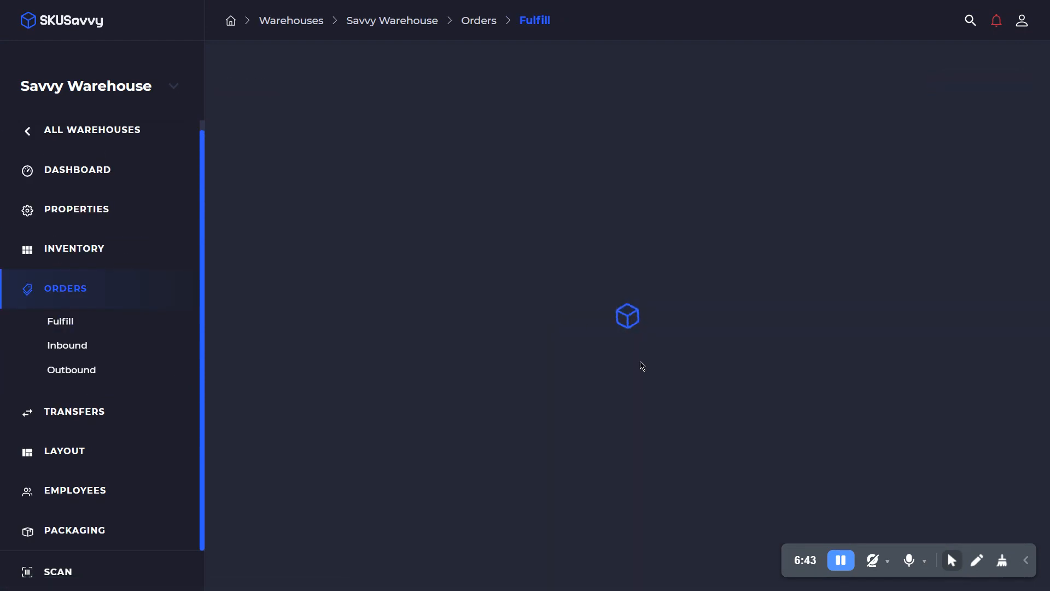